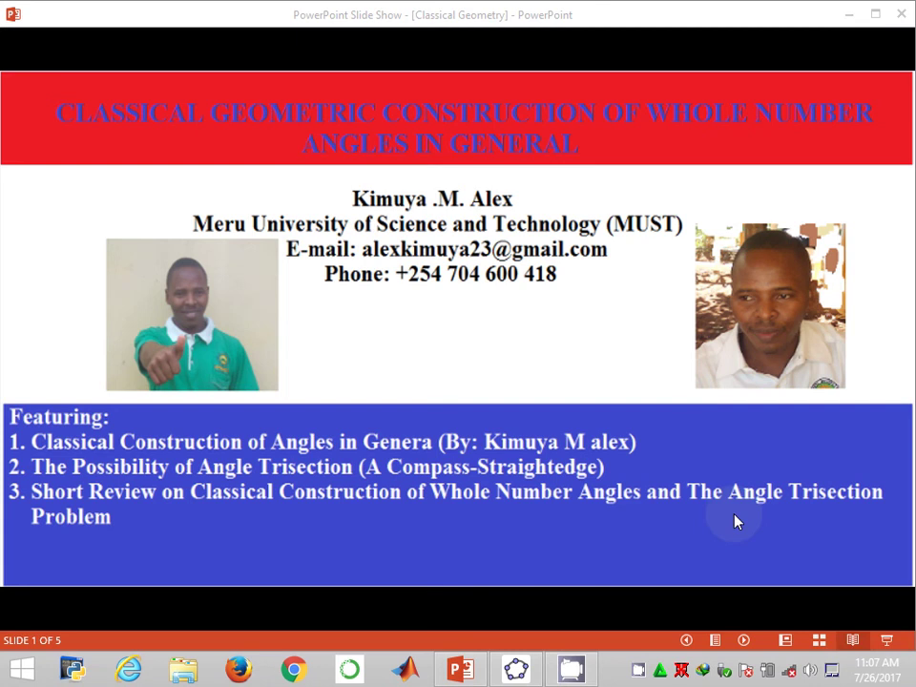
- Switch from the PowerPoint slide show to the empty GeoGebra window
{"action": "left_click", "coordinate": [517, 671]}
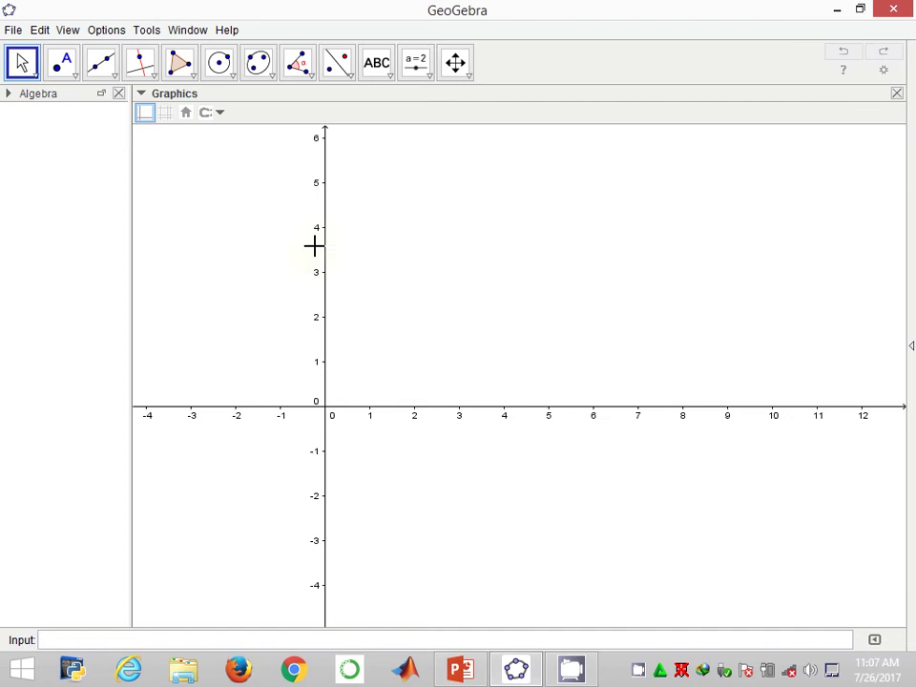
- Pan the origin to the lower left, then browse the toolbar menus, picking Angle Bisector and Reflect about Point
{"action": "left_click_drag", "start_coordinate": [394, 202], "coordinate": [259, 371]}
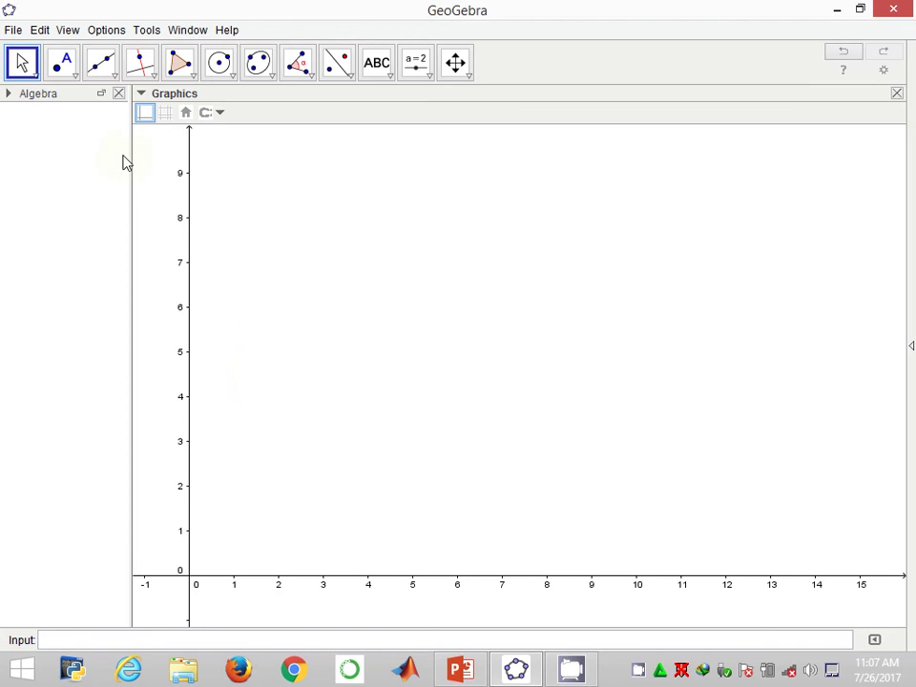
{"action": "left_click", "coordinate": [73, 77]}
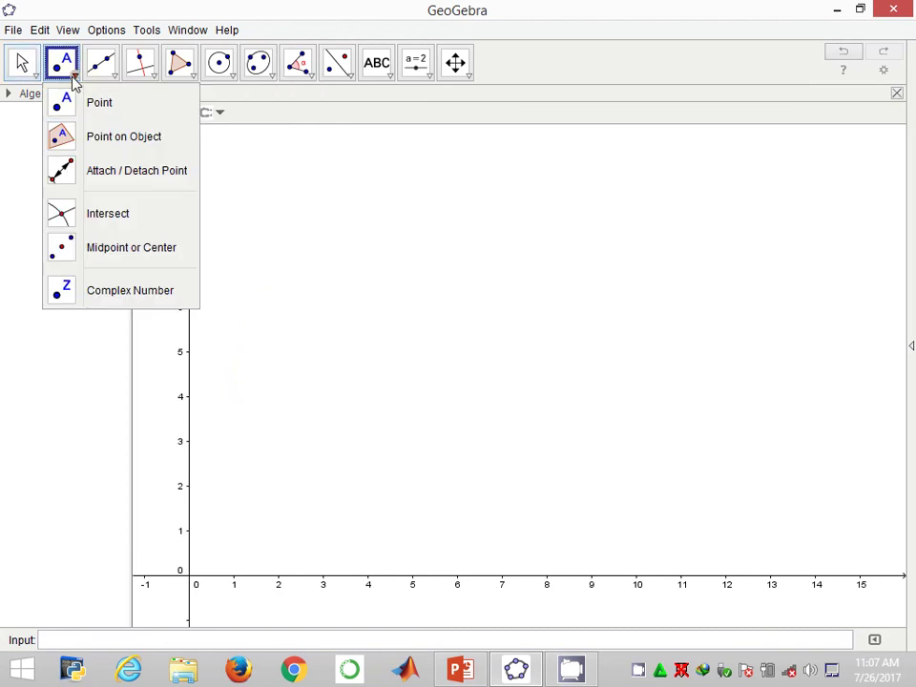
{"action": "left_click", "coordinate": [114, 76]}
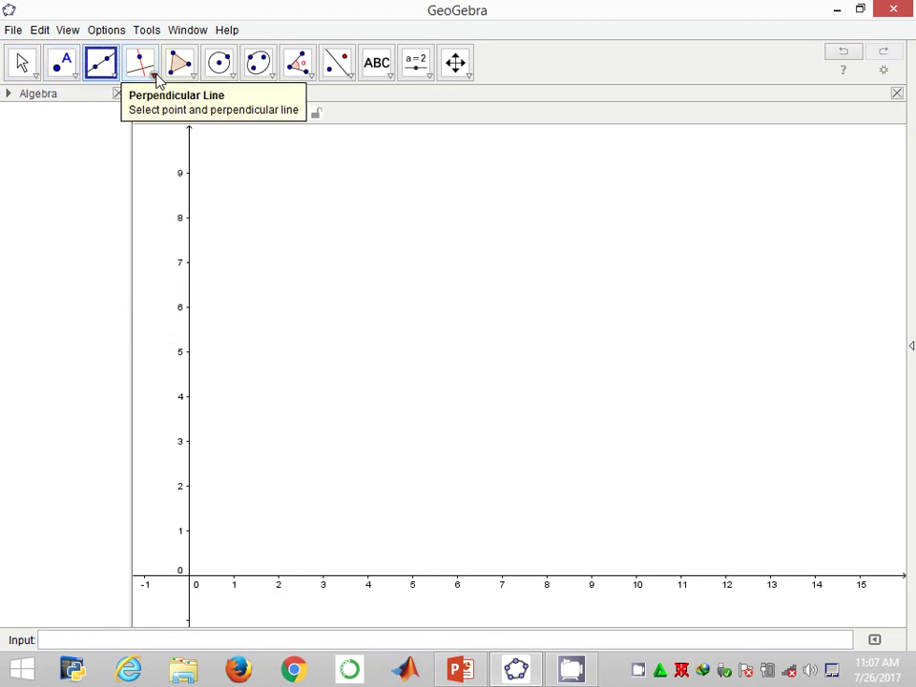
{"action": "left_click", "coordinate": [155, 76]}
{"action": "left_click", "coordinate": [200, 206]}
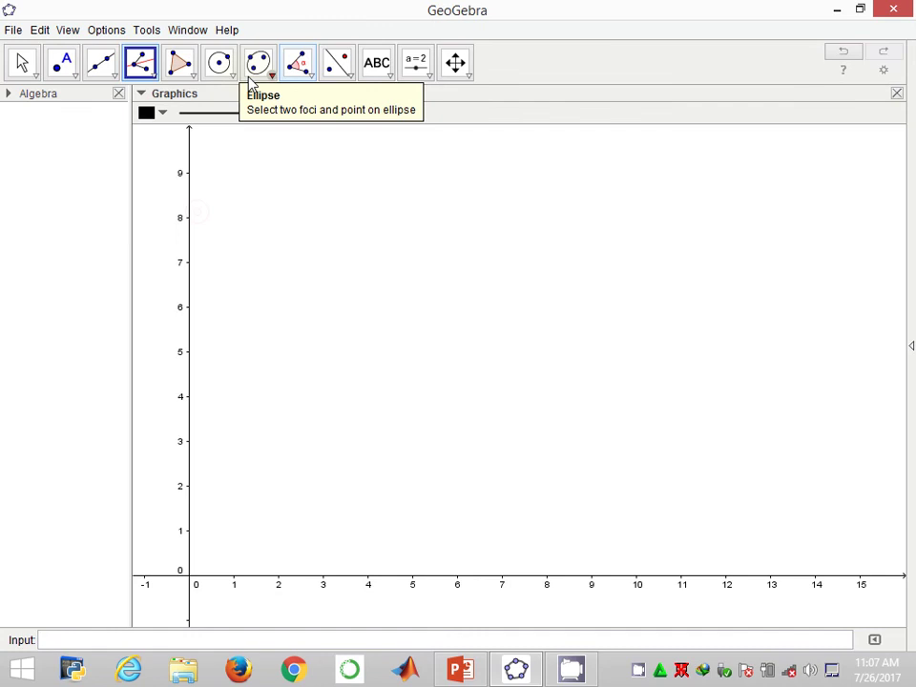
{"action": "left_click", "coordinate": [229, 82]}
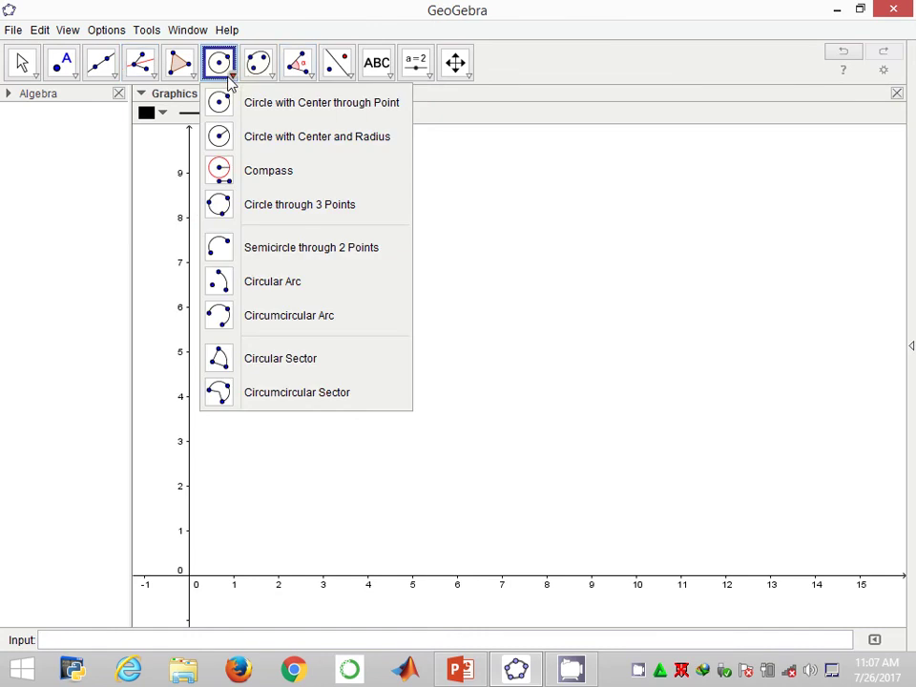
{"action": "left_click", "coordinate": [338, 69]}
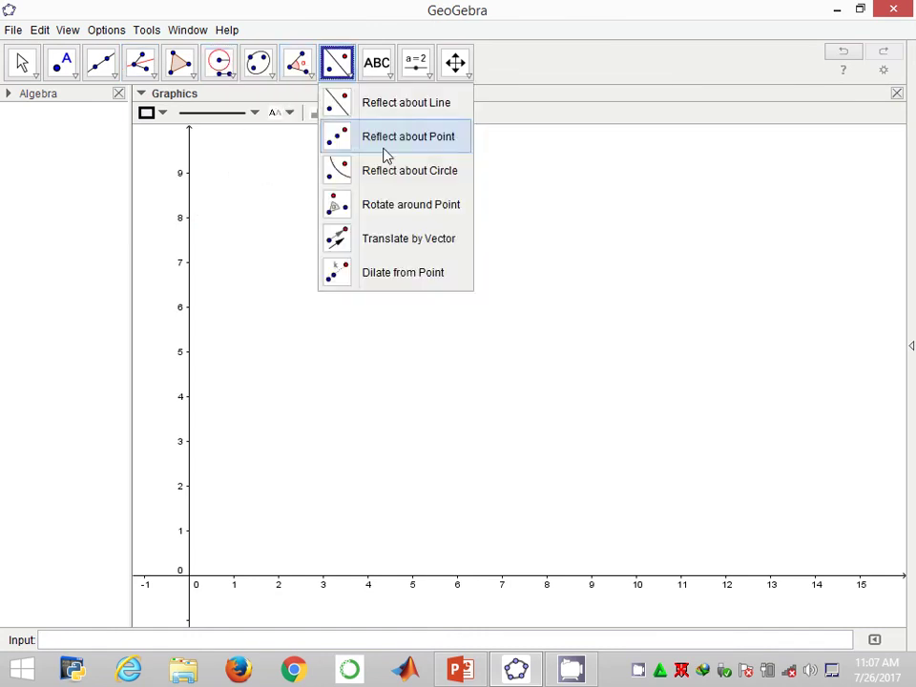
{"action": "left_click", "coordinate": [391, 137]}
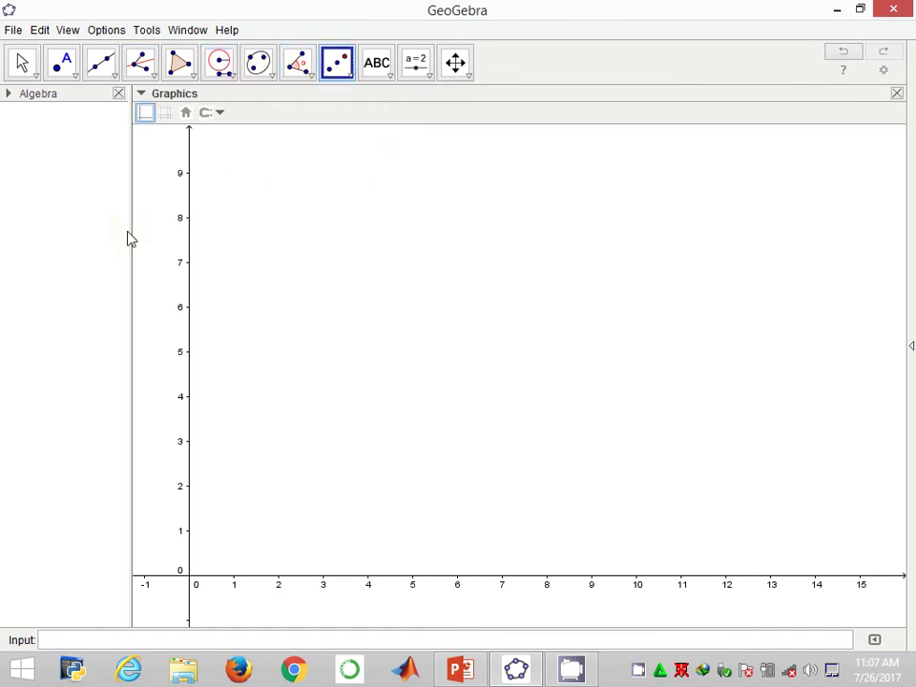
- Place point A at (5, 1) and point B at (11, 1)
{"action": "left_click", "coordinate": [62, 62]}
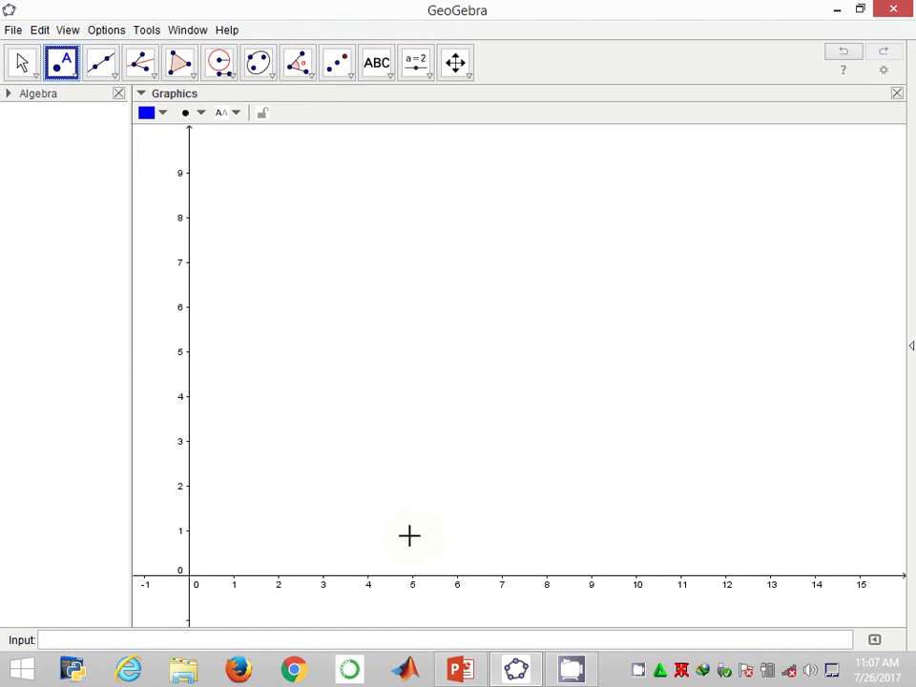
{"action": "left_click", "coordinate": [411, 531]}
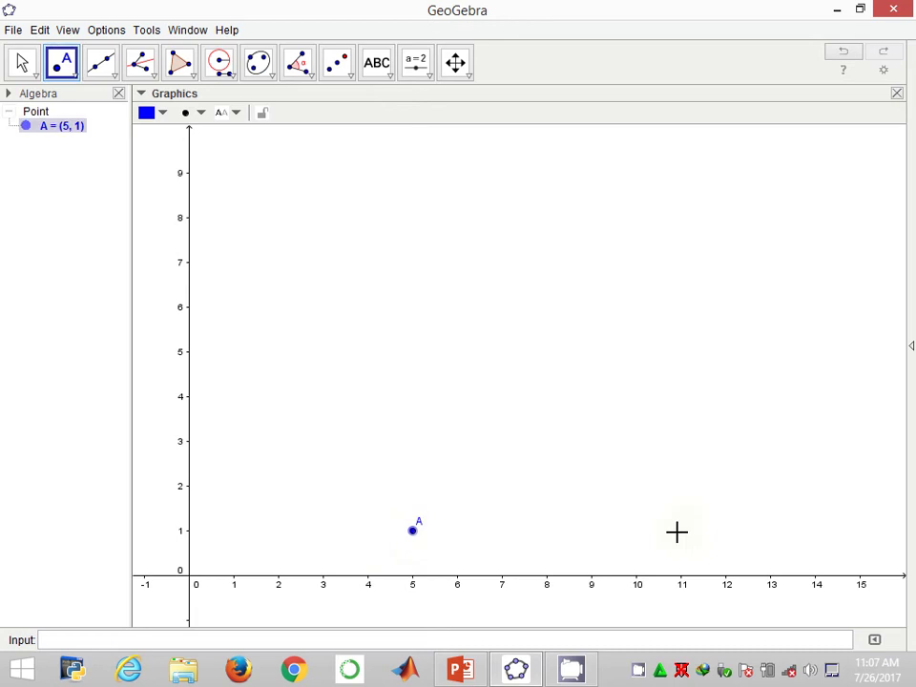
{"action": "left_click", "coordinate": [678, 531]}
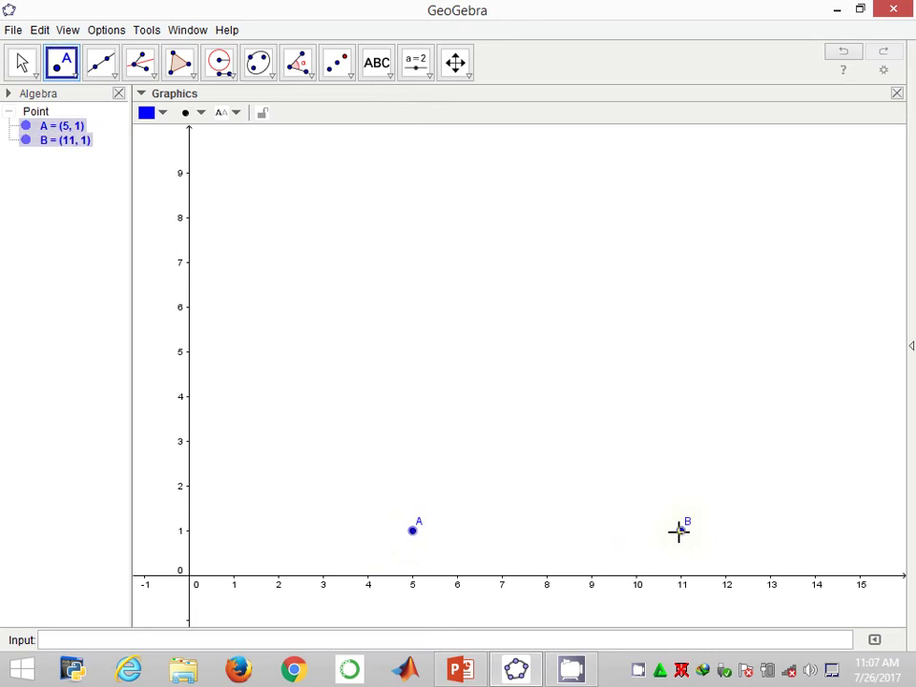
- Draw line a through A and B
{"action": "left_click", "coordinate": [103, 69]}
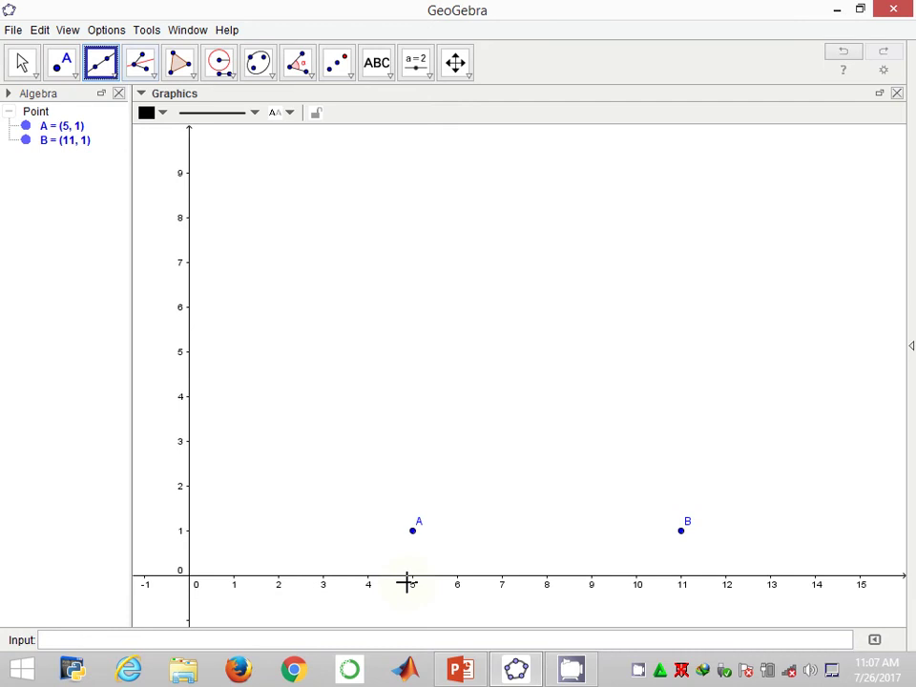
{"action": "left_click", "coordinate": [412, 531]}
{"action": "left_click", "coordinate": [680, 530]}
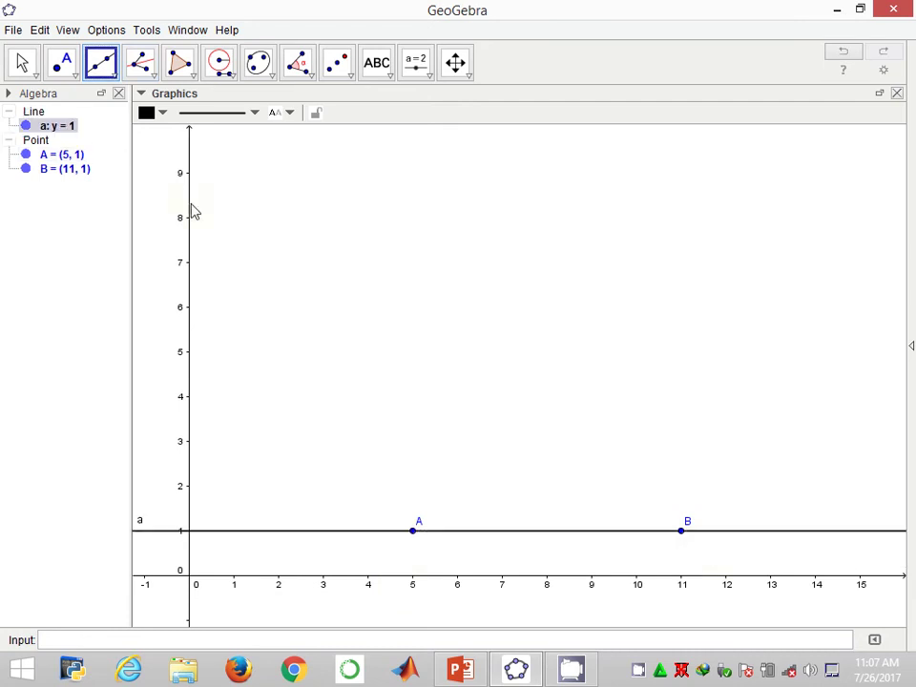
- With the Compass, draw circle c centred at B and circle d centred at A, both radius AB
{"action": "left_click", "coordinate": [220, 67]}
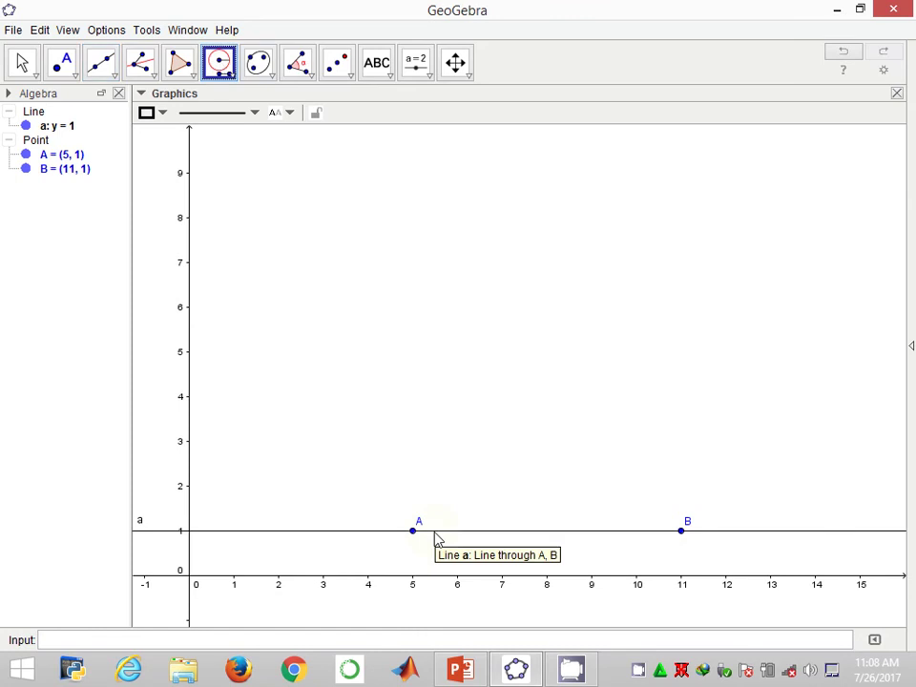
{"action": "left_click", "coordinate": [413, 531]}
{"action": "left_click", "coordinate": [680, 530]}
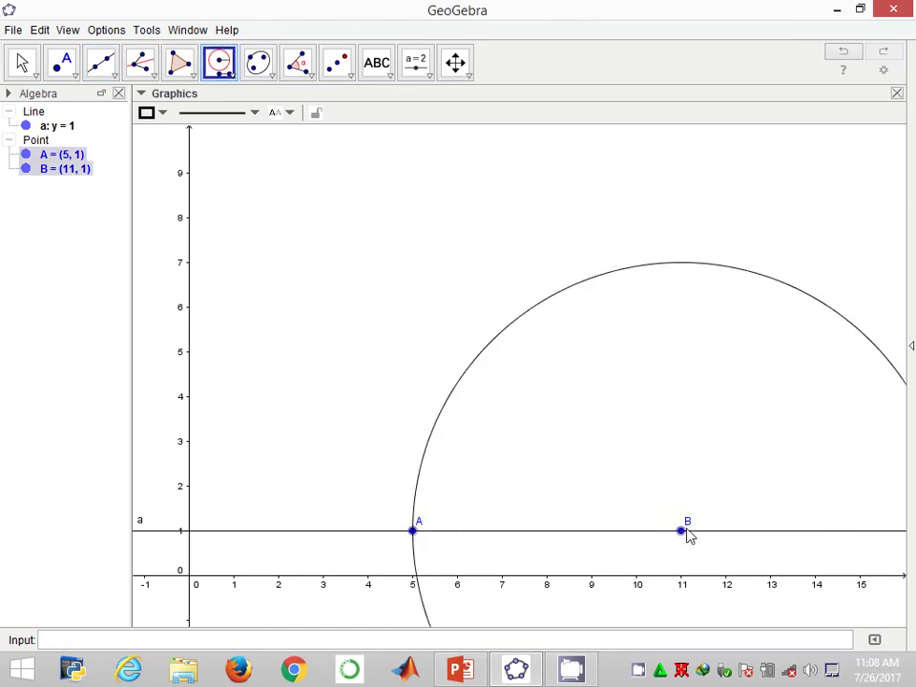
{"action": "left_click", "coordinate": [683, 531]}
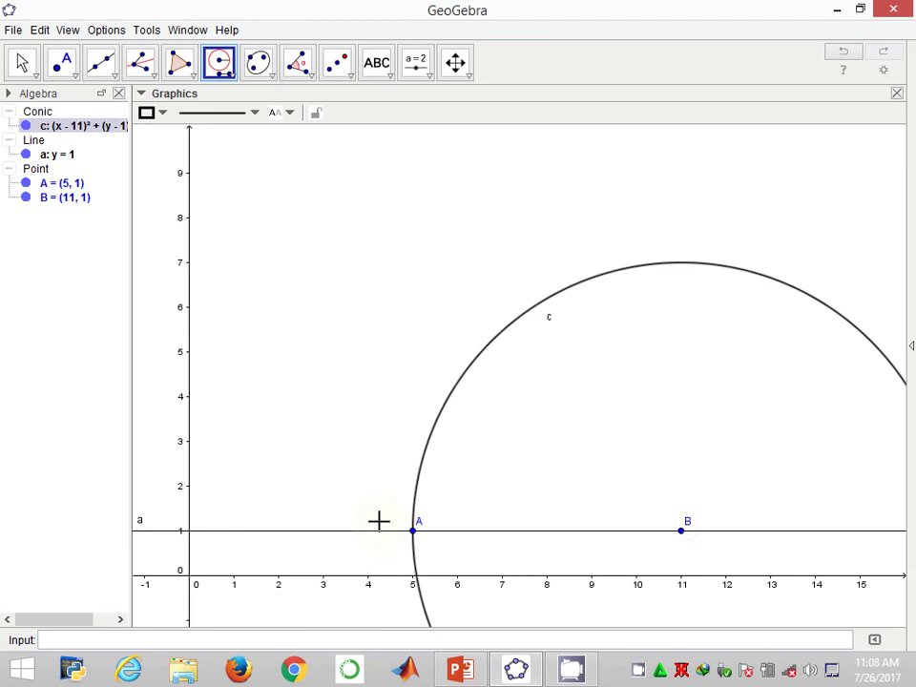
{"action": "left_click", "coordinate": [413, 531]}
{"action": "left_click", "coordinate": [413, 531]}
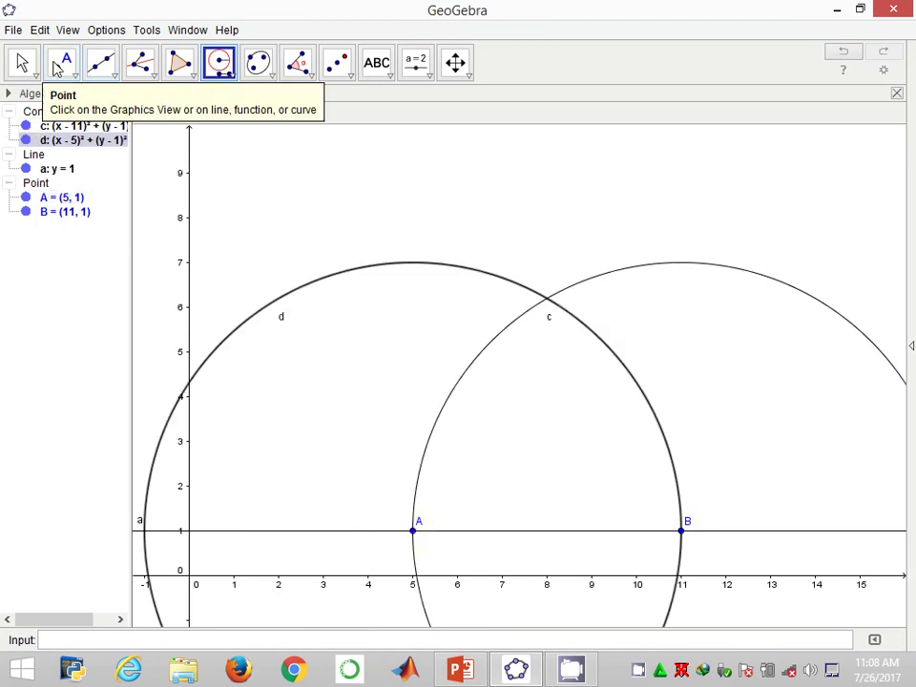
- Mark point C = (8, 6.2) at the circles' upper intersection
{"action": "left_click", "coordinate": [56, 70]}
{"action": "left_click", "coordinate": [180, 63]}
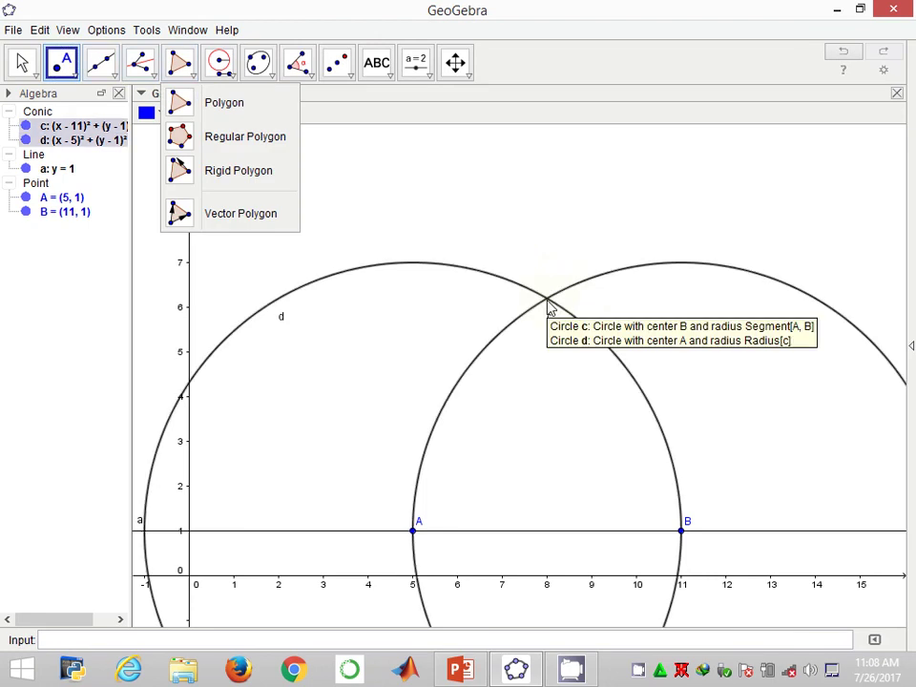
{"action": "left_click", "coordinate": [549, 303]}
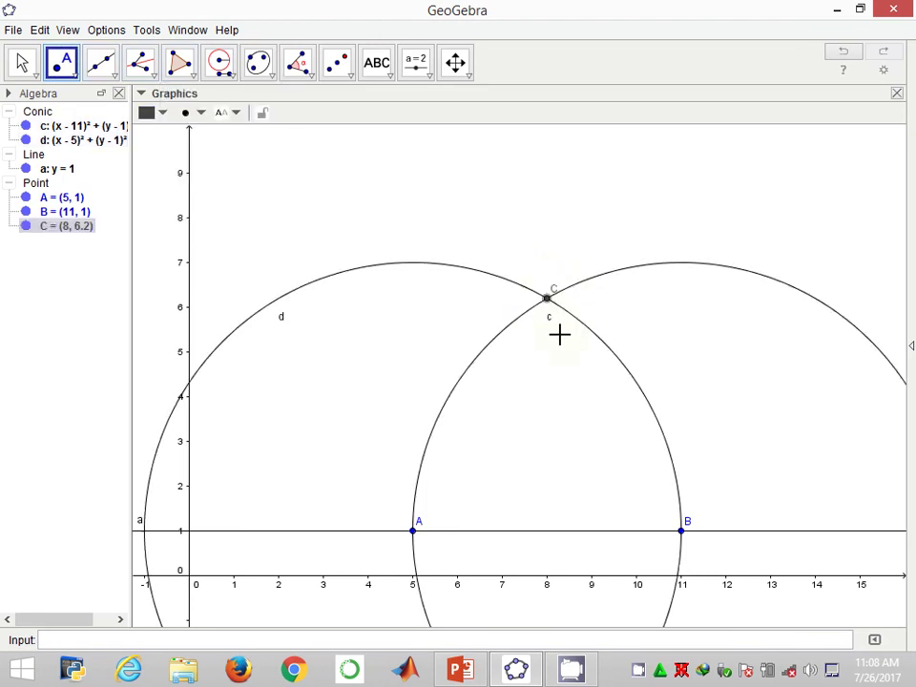
- Draw line b through points C and B
{"action": "left_click", "coordinate": [93, 69]}
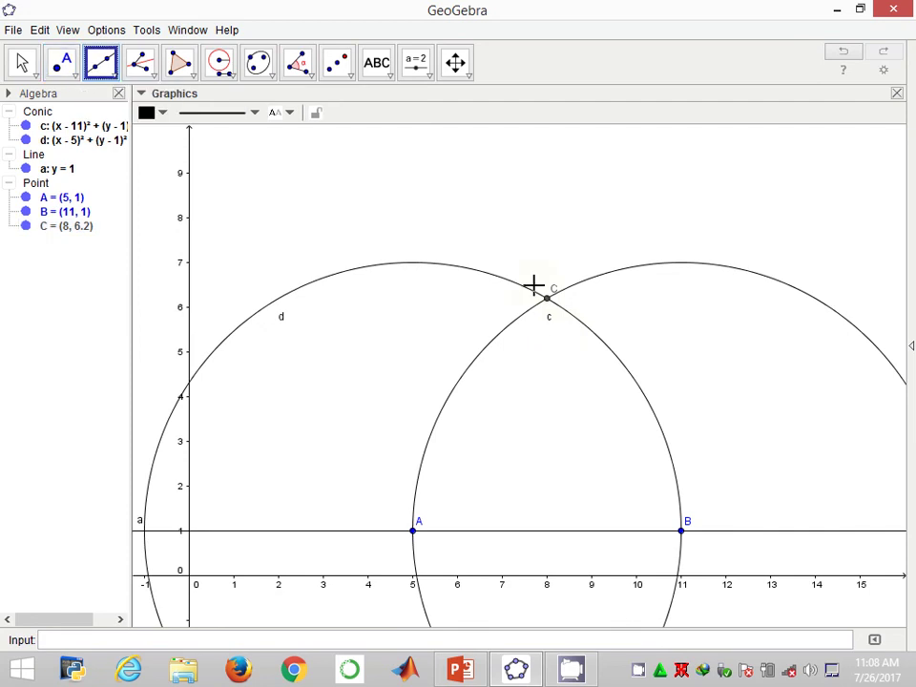
{"action": "left_click", "coordinate": [544, 295]}
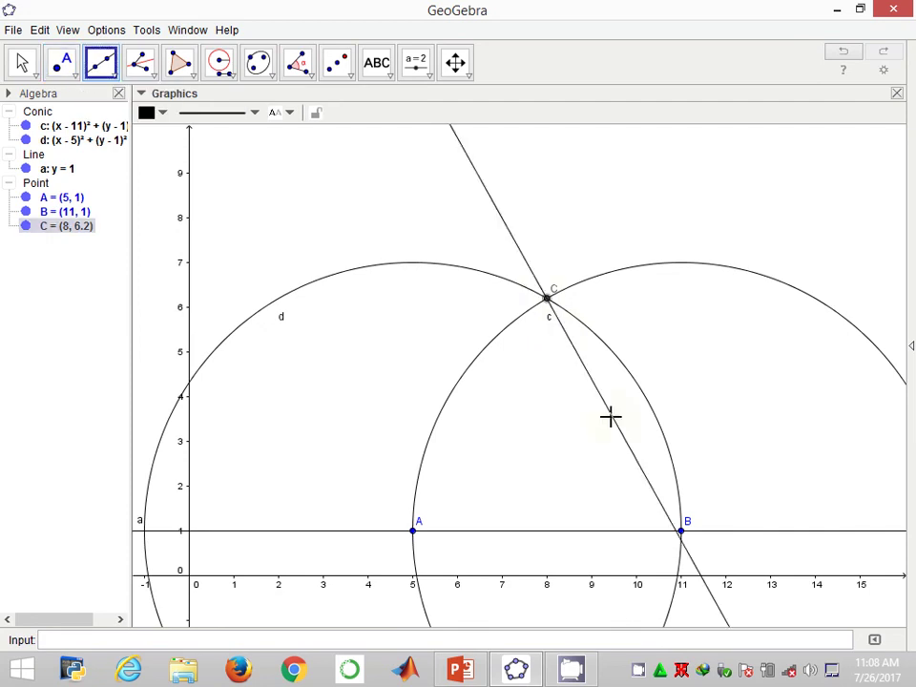
{"action": "left_click", "coordinate": [683, 532]}
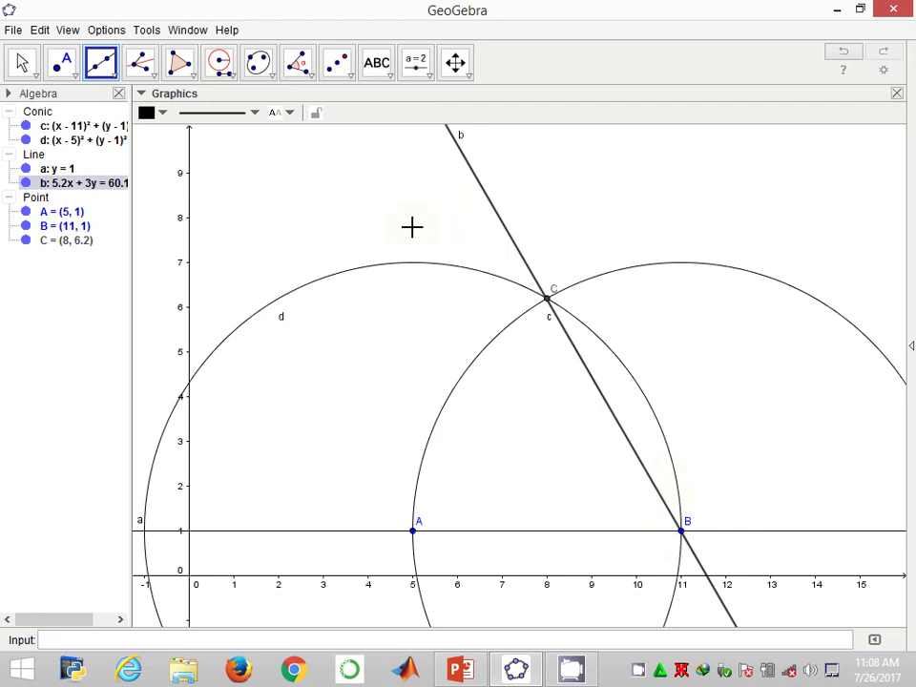
- Construct bisector line e of angle CAB through A
{"action": "left_click", "coordinate": [140, 60]}
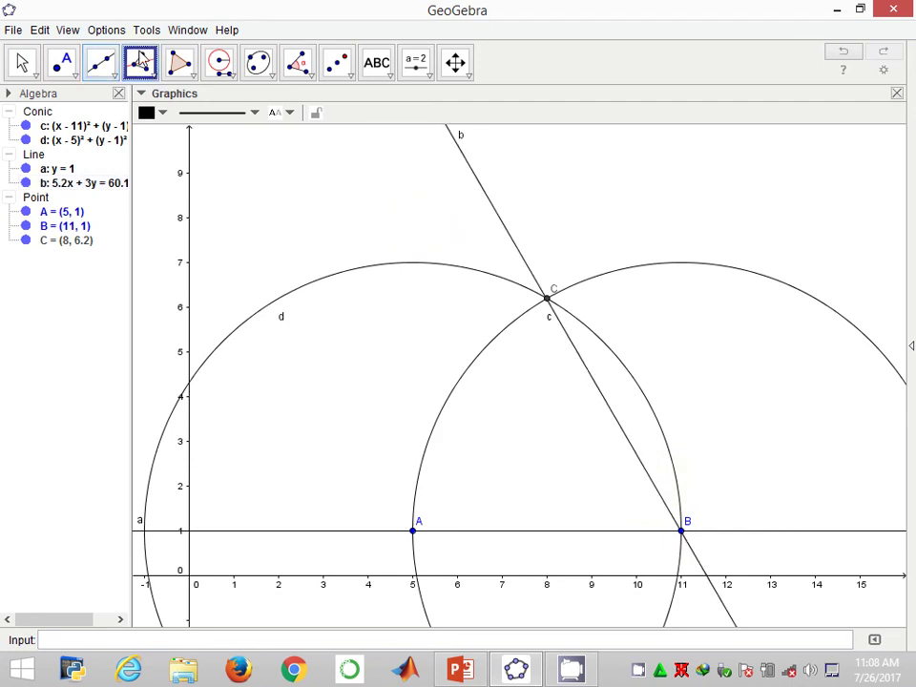
{"action": "left_click", "coordinate": [560, 299]}
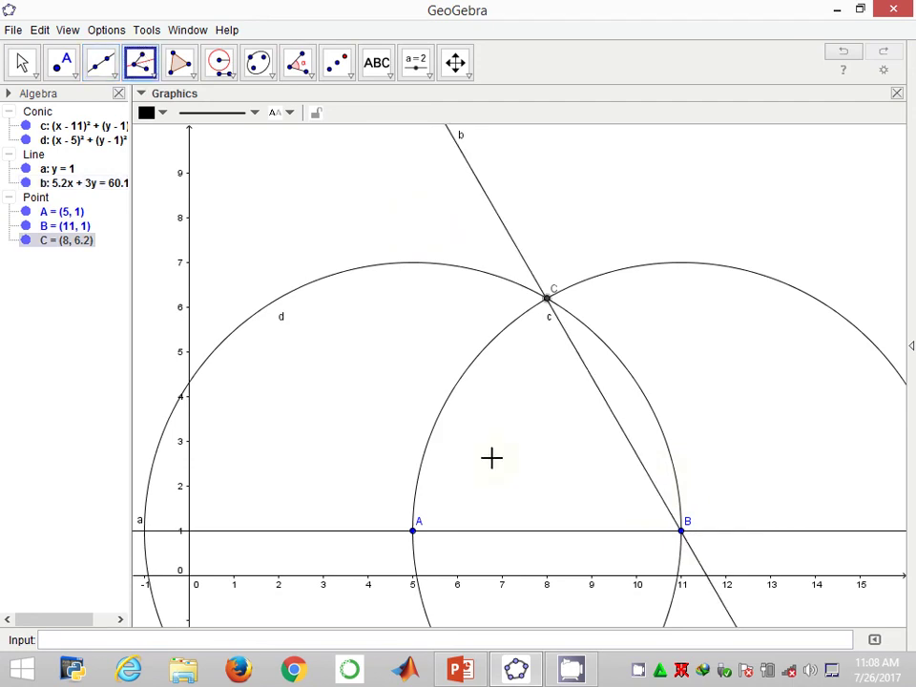
{"action": "left_click", "coordinate": [412, 530]}
{"action": "left_click", "coordinate": [682, 532]}
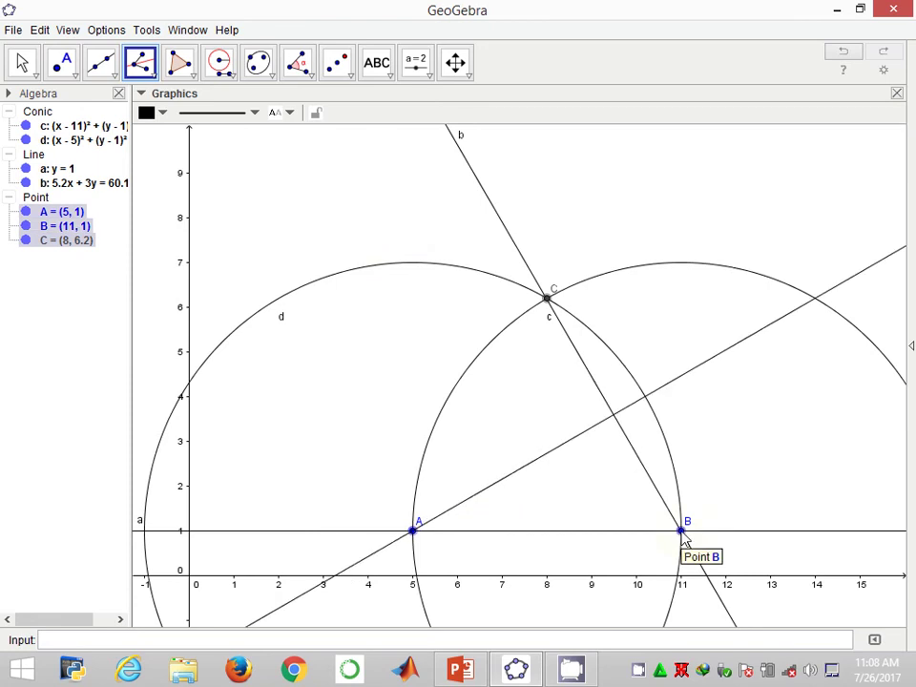
{"action": "left_click", "coordinate": [682, 531]}
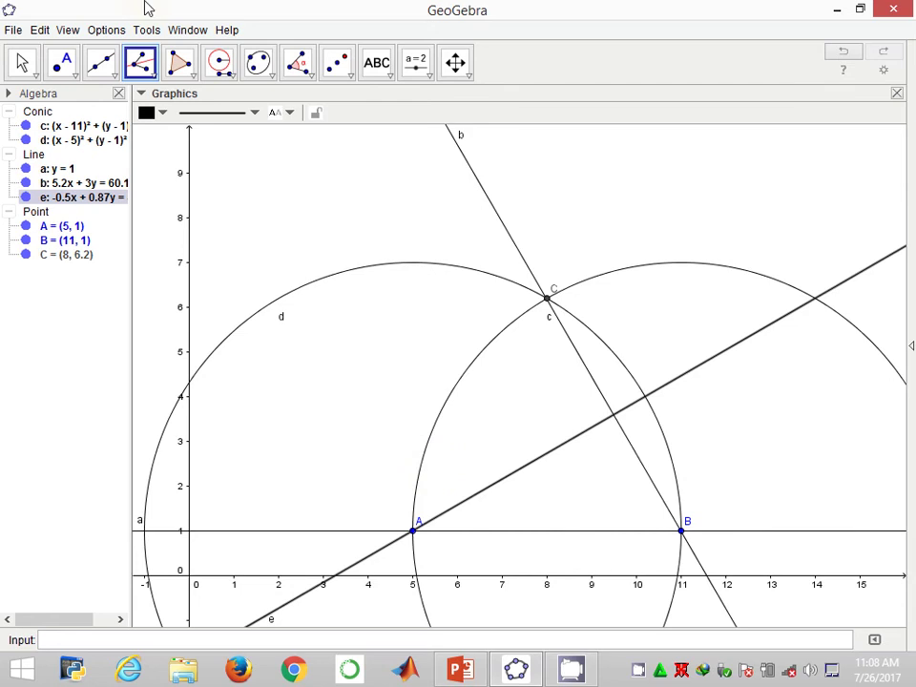
- Mark D = (9.5, 3.6) where b meets e, and E = (10.2, 4) where circle d meets e
{"action": "left_click", "coordinate": [63, 64]}
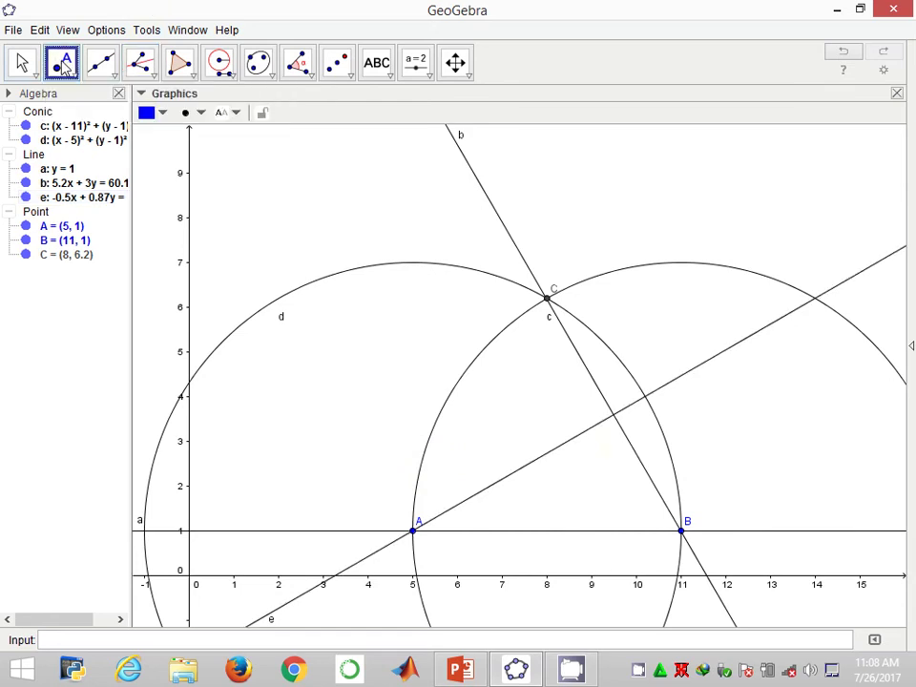
{"action": "left_click", "coordinate": [614, 417]}
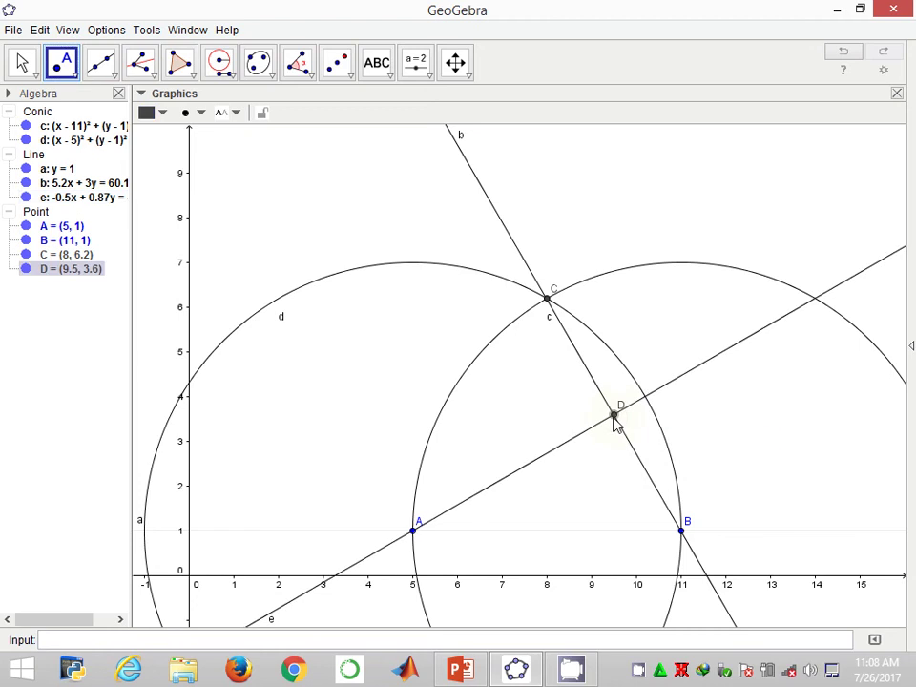
{"action": "left_click", "coordinate": [646, 397]}
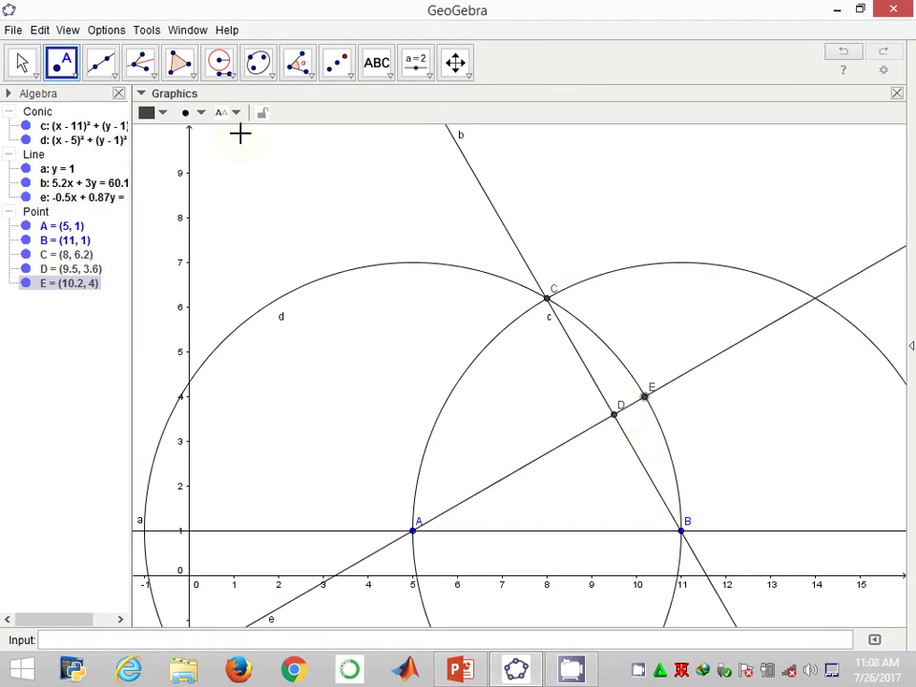
- Bisect angle EDB with line f and mark F = (10.53, 3.32) where f meets circle d
{"action": "left_click", "coordinate": [141, 60]}
{"action": "left_click", "coordinate": [142, 60]}
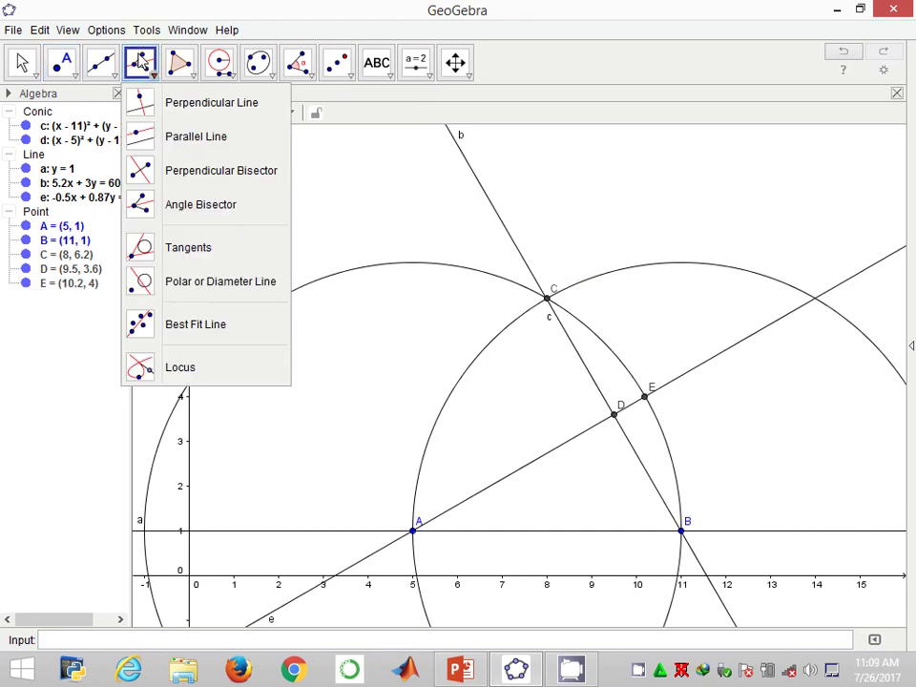
{"action": "mouse_move", "coordinate": [219, 62]}
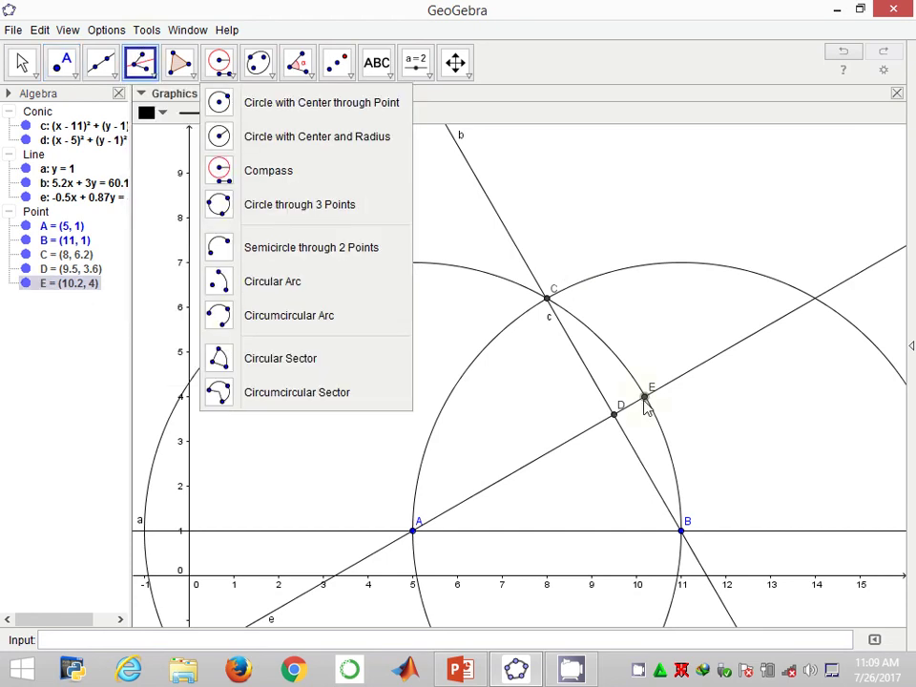
{"action": "left_click", "coordinate": [614, 415]}
{"action": "left_click", "coordinate": [641, 472]}
{"action": "left_click", "coordinate": [682, 530]}
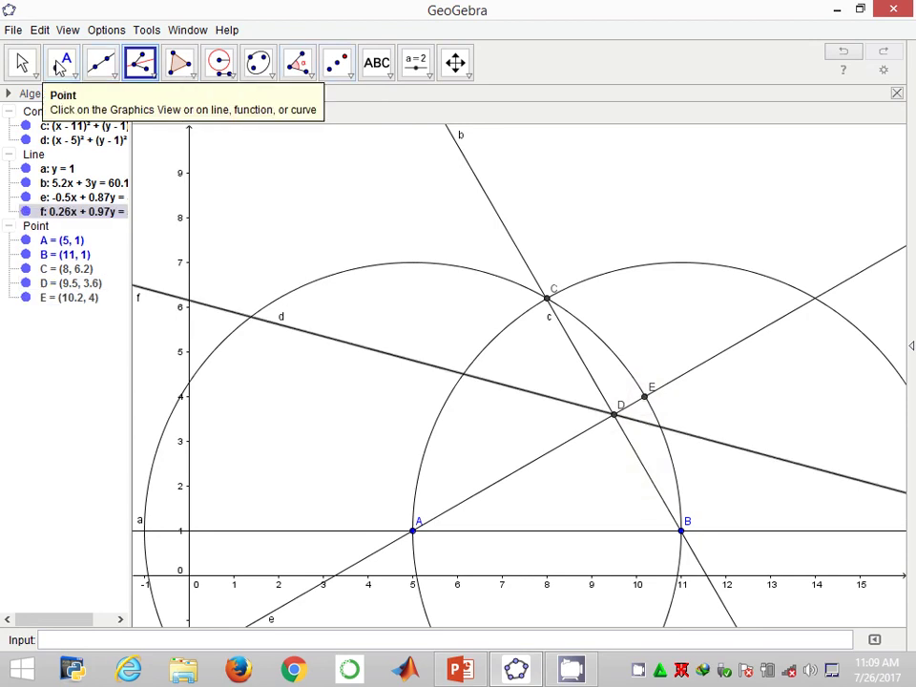
{"action": "left_click", "coordinate": [59, 64]}
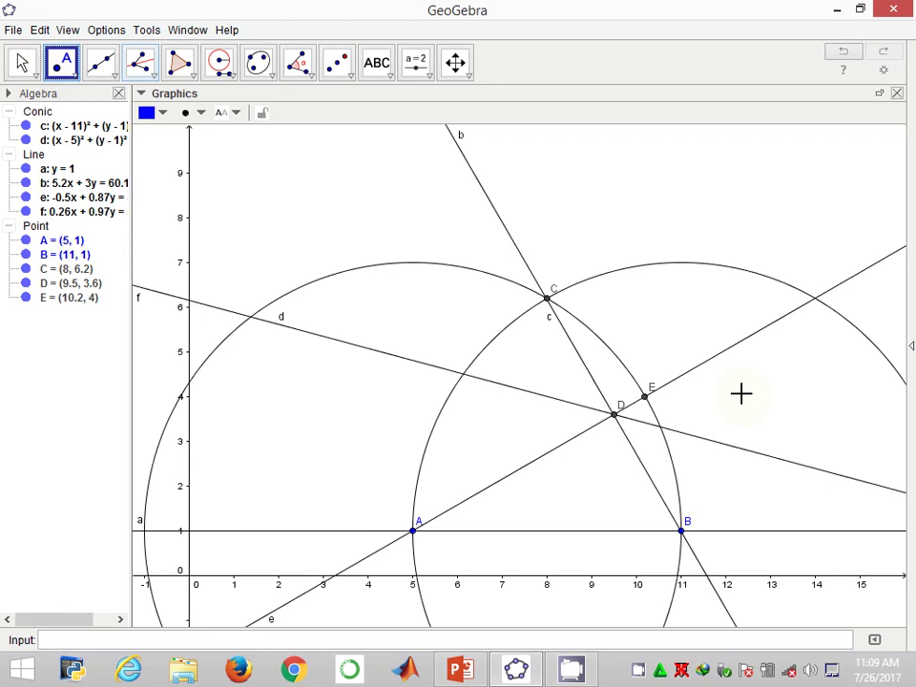
{"action": "left_click", "coordinate": [660, 427]}
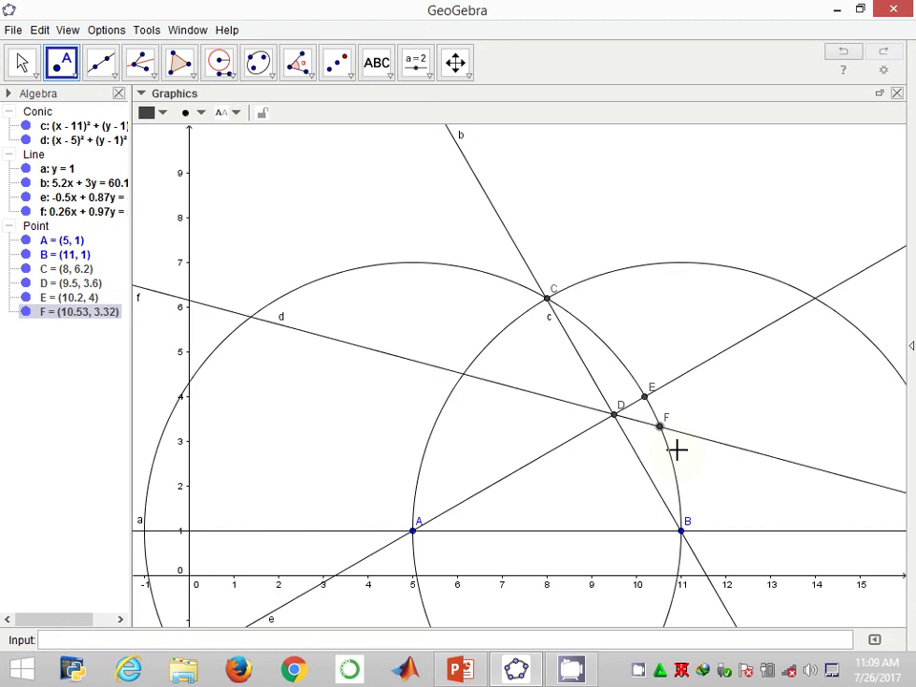
- Construct bisector line g of angle EDF through D by picking E, D, F
{"action": "left_click", "coordinate": [138, 64]}
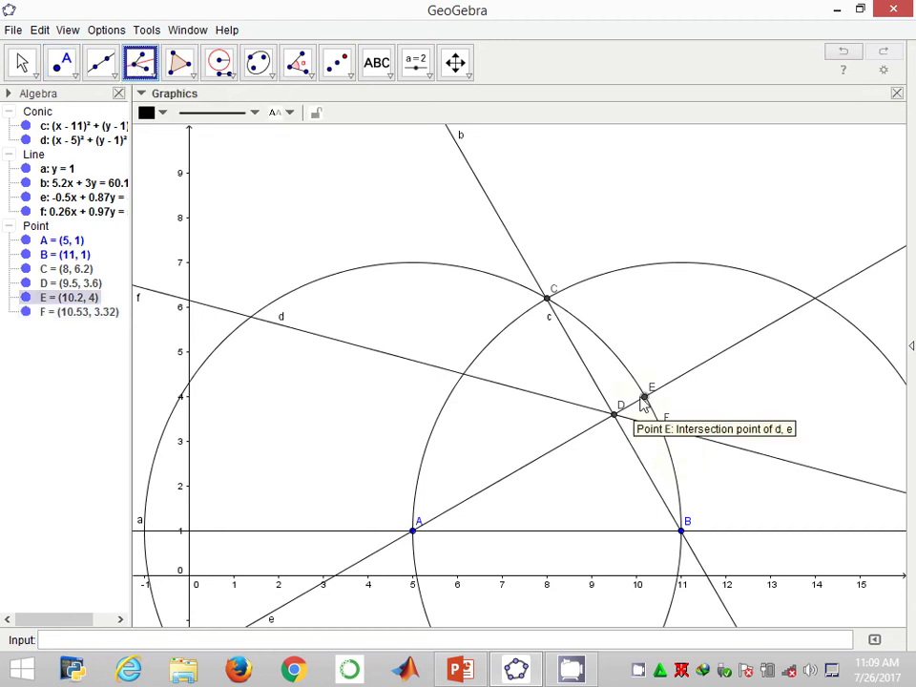
{"action": "left_click", "coordinate": [614, 414]}
{"action": "left_click", "coordinate": [658, 422]}
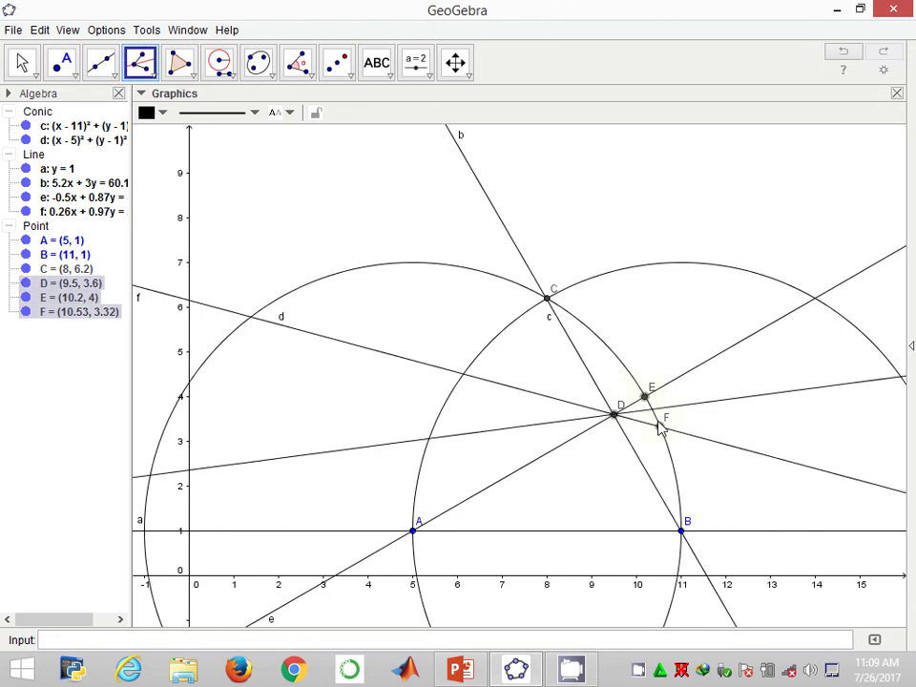
{"action": "left_click", "coordinate": [659, 425]}
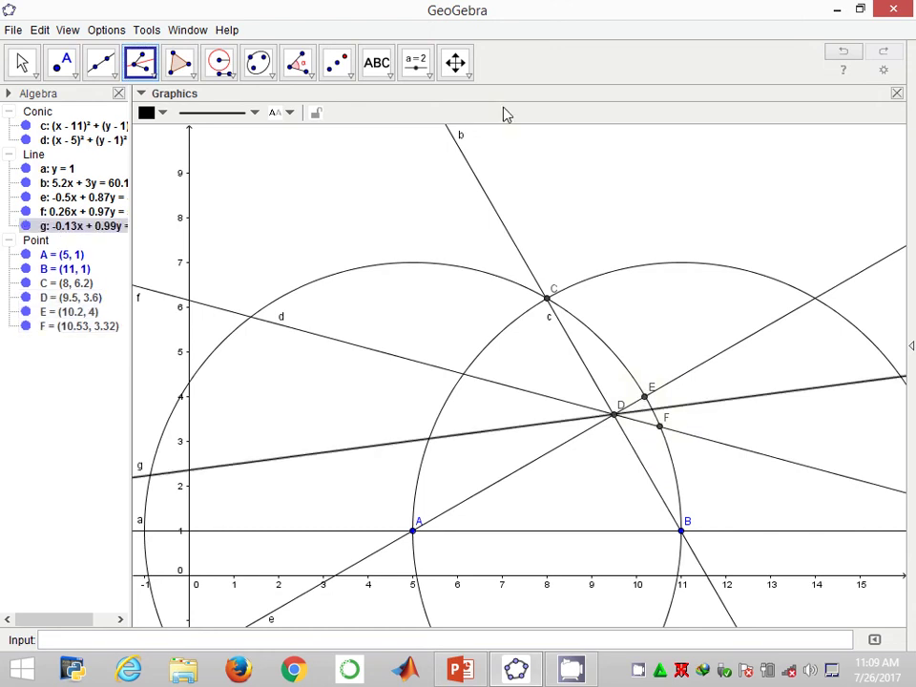
- Zoom in near D and mark point G = (10.35, 3.71) where line g meets circle d
{"action": "left_click", "coordinate": [468, 77]}
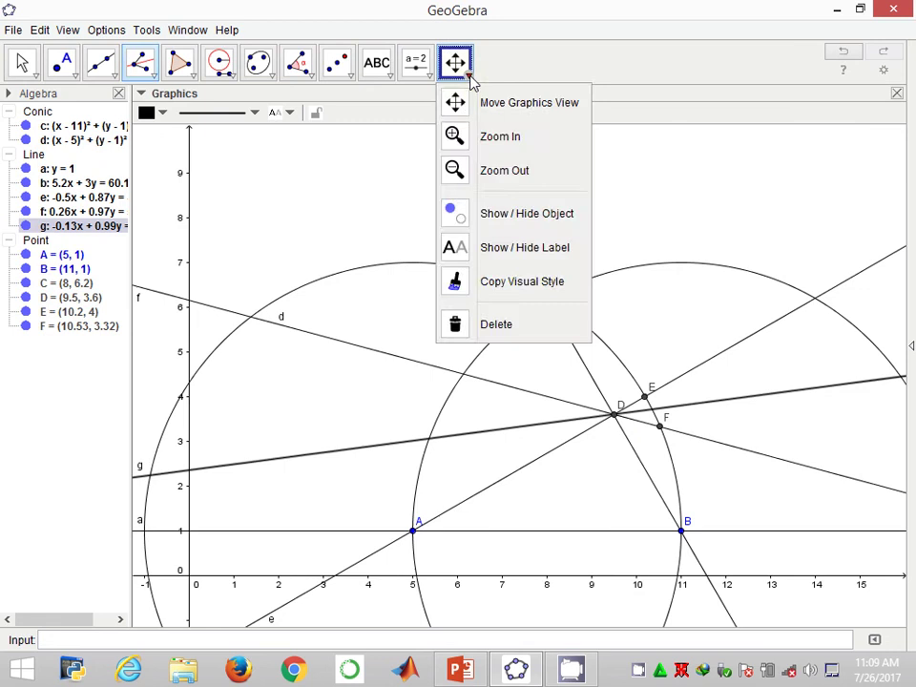
{"action": "left_click", "coordinate": [501, 138]}
{"action": "left_click", "coordinate": [700, 380]}
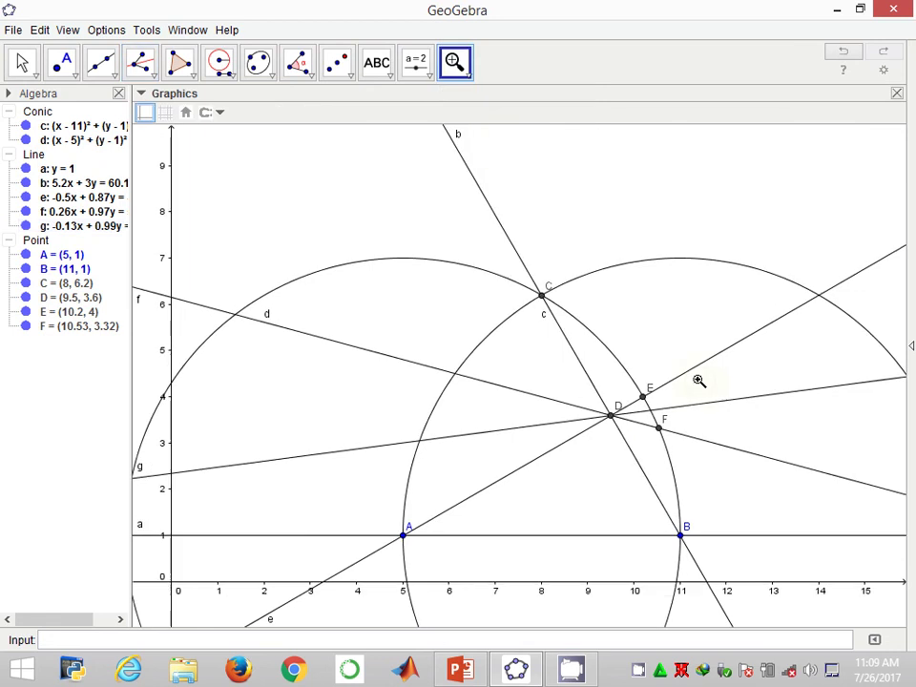
{"action": "left_click", "coordinate": [696, 380]}
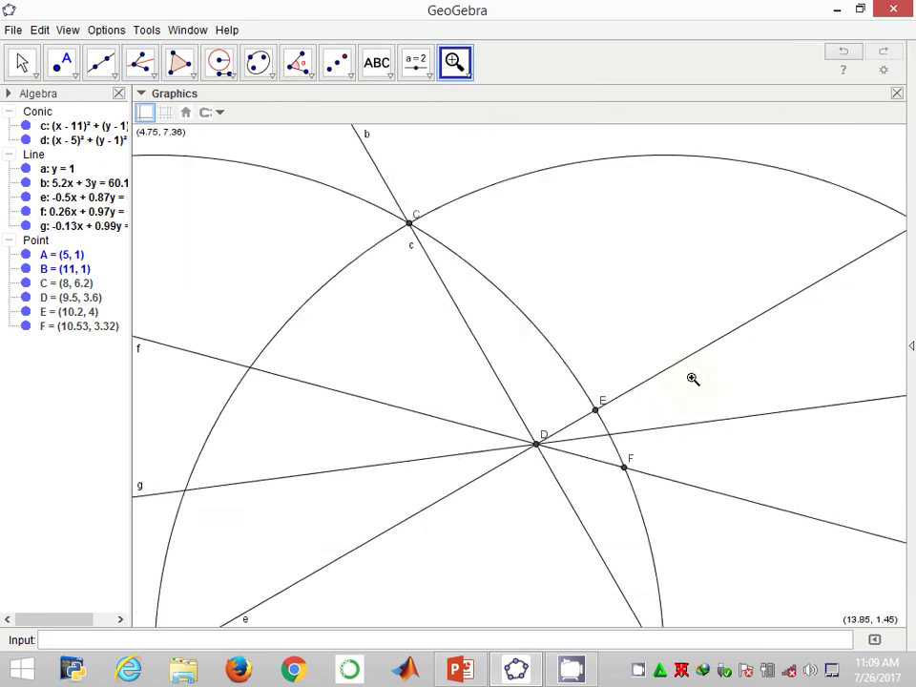
{"action": "left_click", "coordinate": [692, 379]}
{"action": "left_click", "coordinate": [62, 62]}
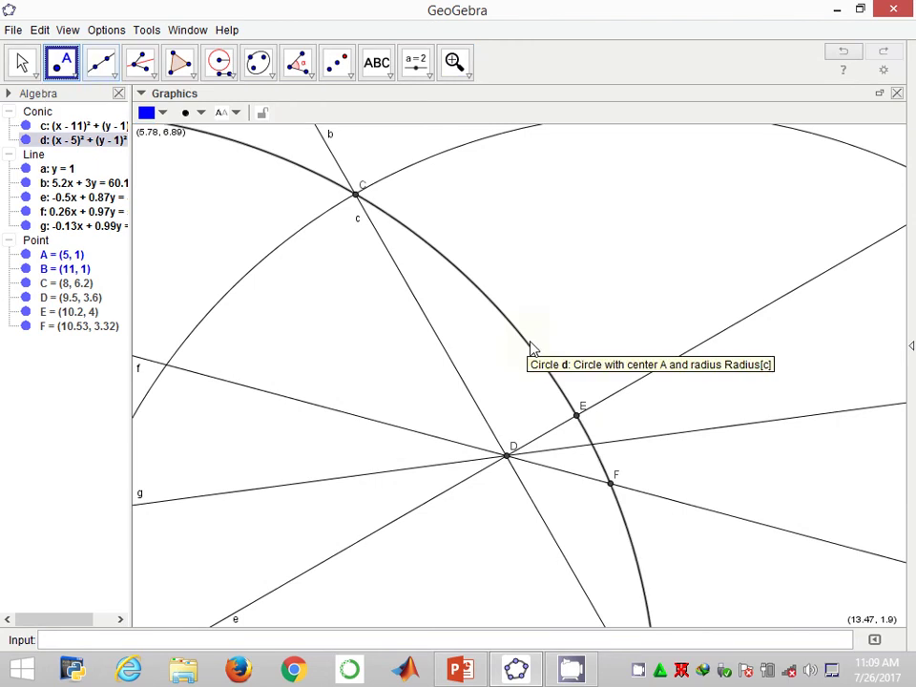
{"action": "left_click", "coordinate": [592, 444]}
- Zoom out and pan the view to recentre the whole construction
{"action": "left_click", "coordinate": [465, 75]}
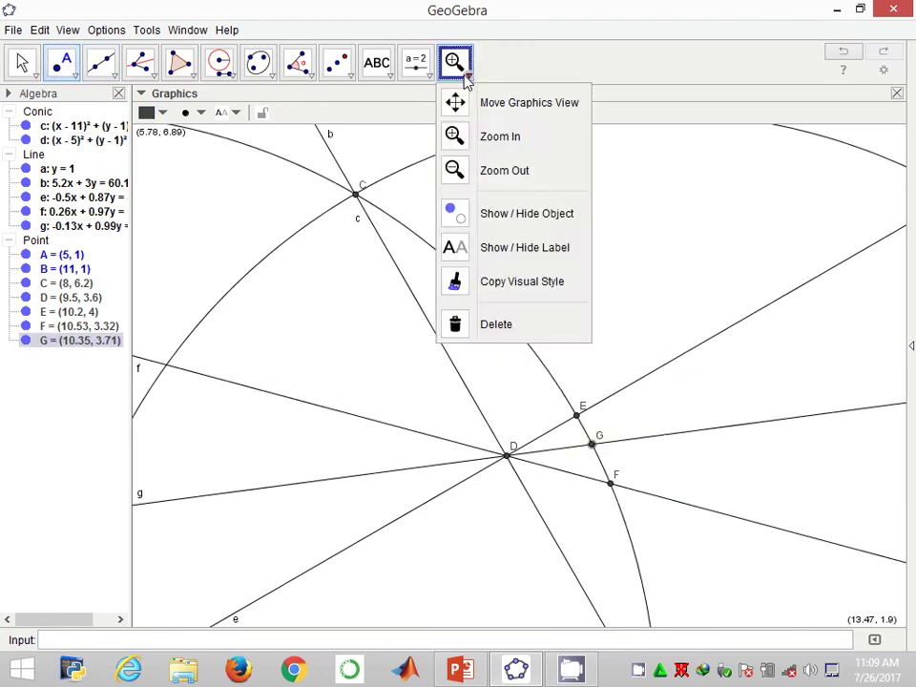
{"action": "left_click", "coordinate": [520, 171]}
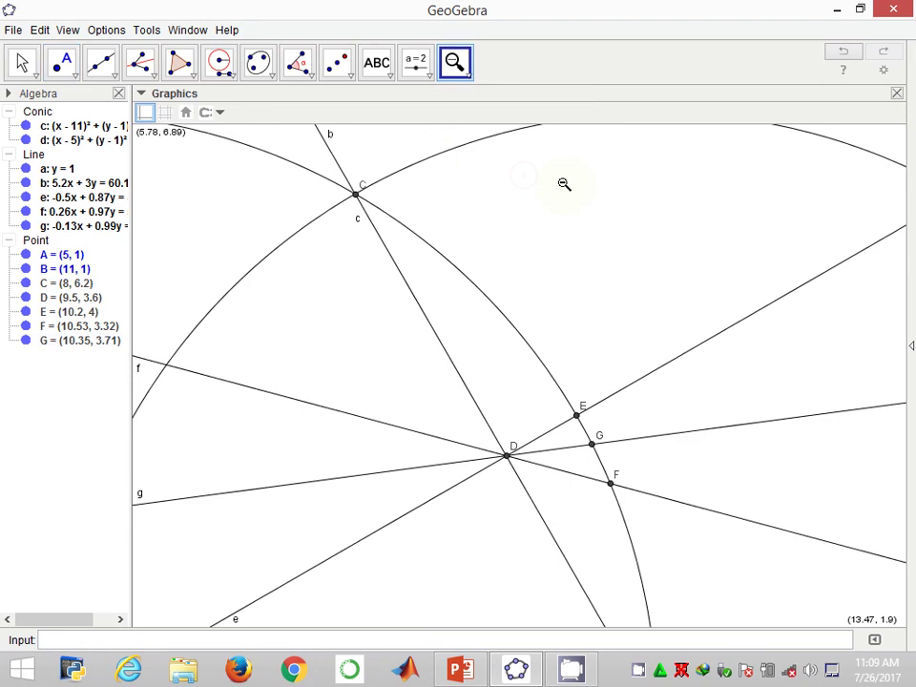
{"action": "left_click", "coordinate": [691, 313]}
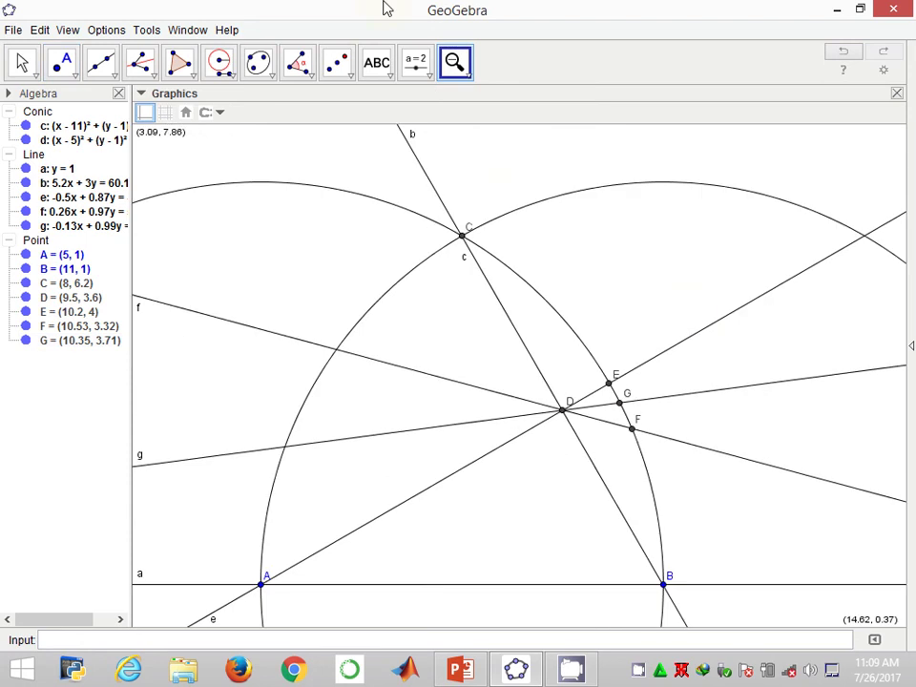
{"action": "left_click", "coordinate": [454, 62]}
{"action": "left_click", "coordinate": [503, 103]}
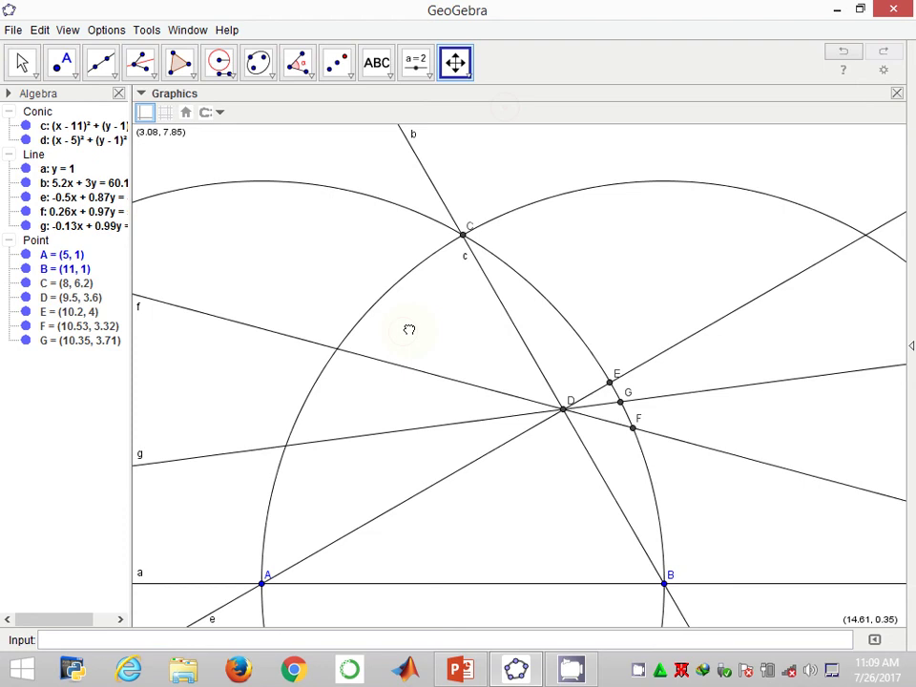
{"action": "left_click_drag", "start_coordinate": [408, 329], "coordinate": [468, 324]}
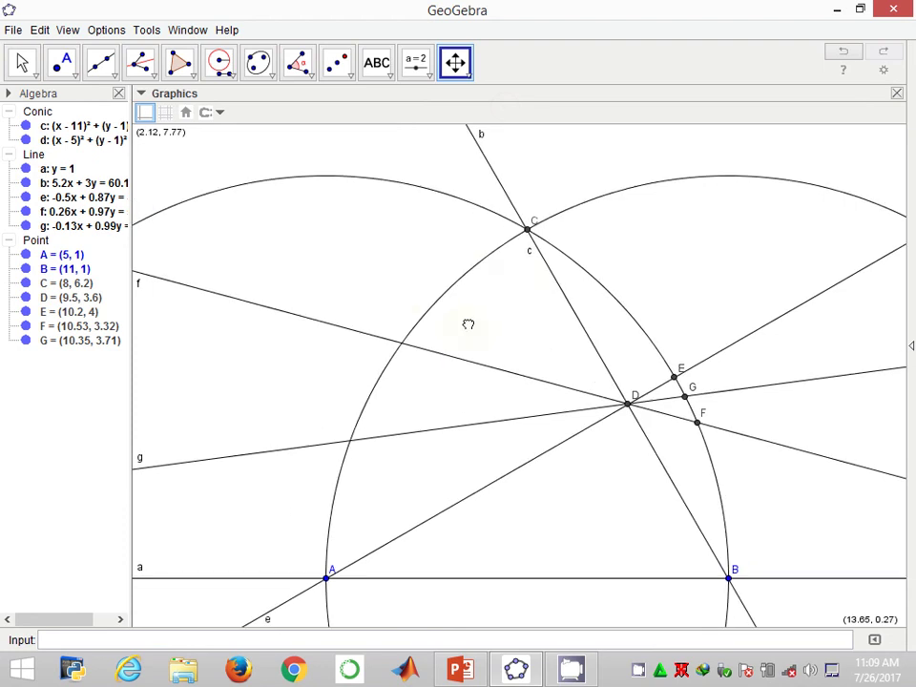
- Draw circle h centred at E with radius DF using the Compass
{"action": "left_click", "coordinate": [218, 63]}
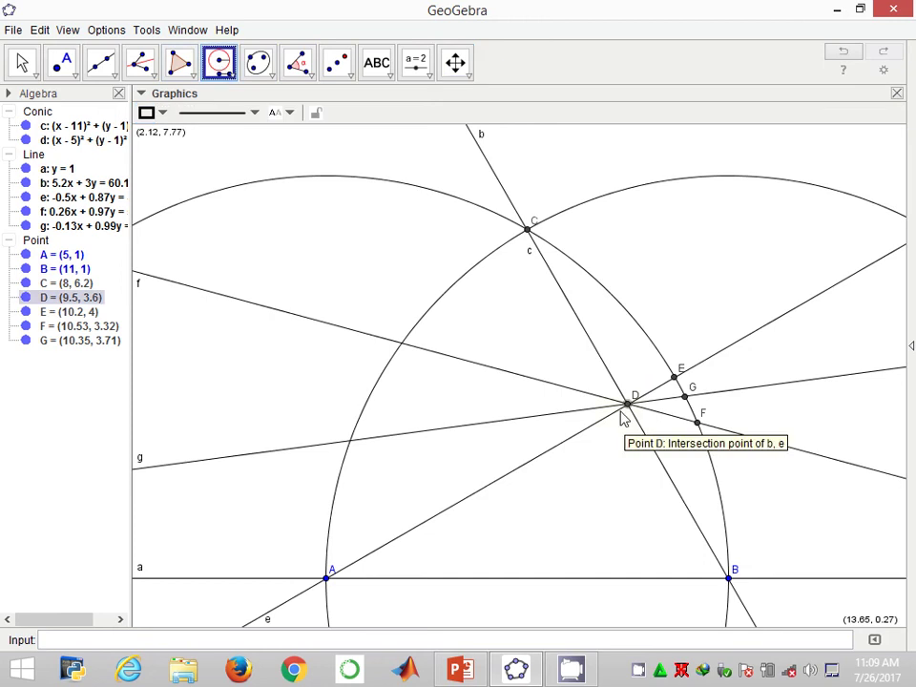
{"action": "left_click", "coordinate": [701, 424]}
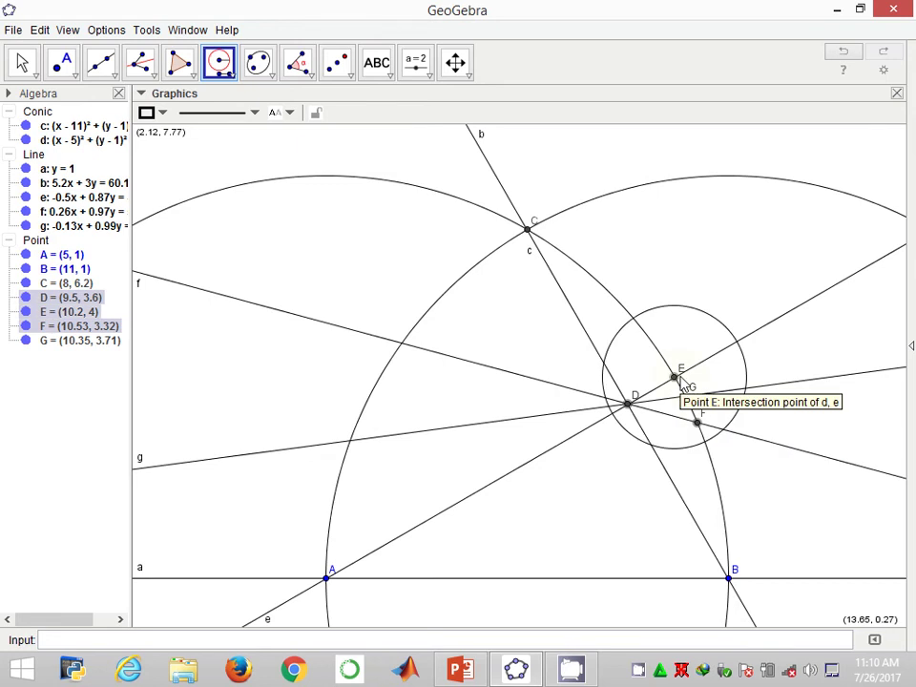
{"action": "left_click", "coordinate": [674, 379]}
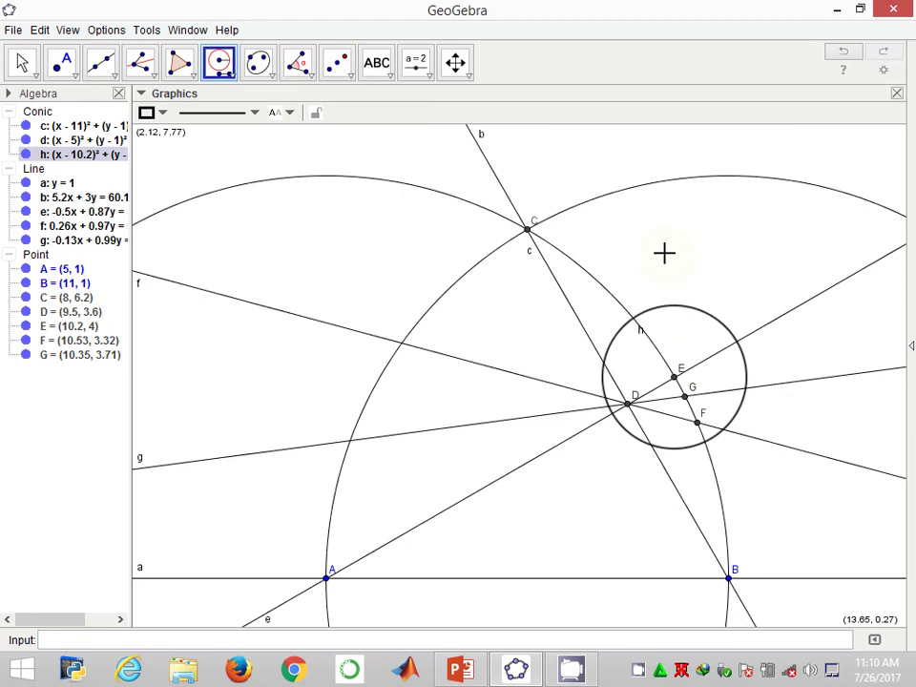
- Colour circle h green (#00CC00) in its Object Properties
{"action": "right_click", "coordinate": [649, 320]}
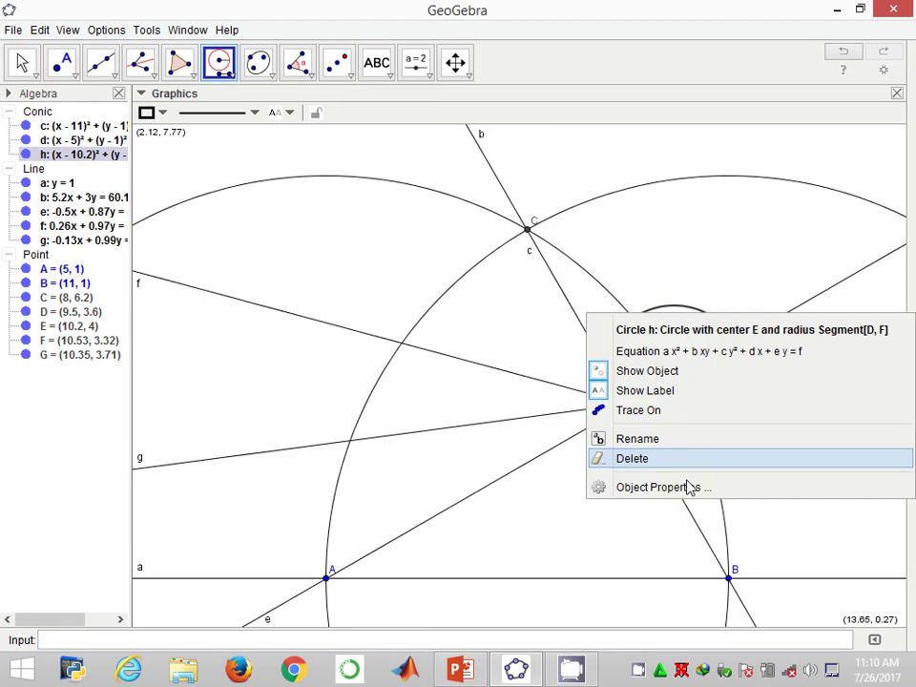
{"action": "left_click", "coordinate": [685, 488]}
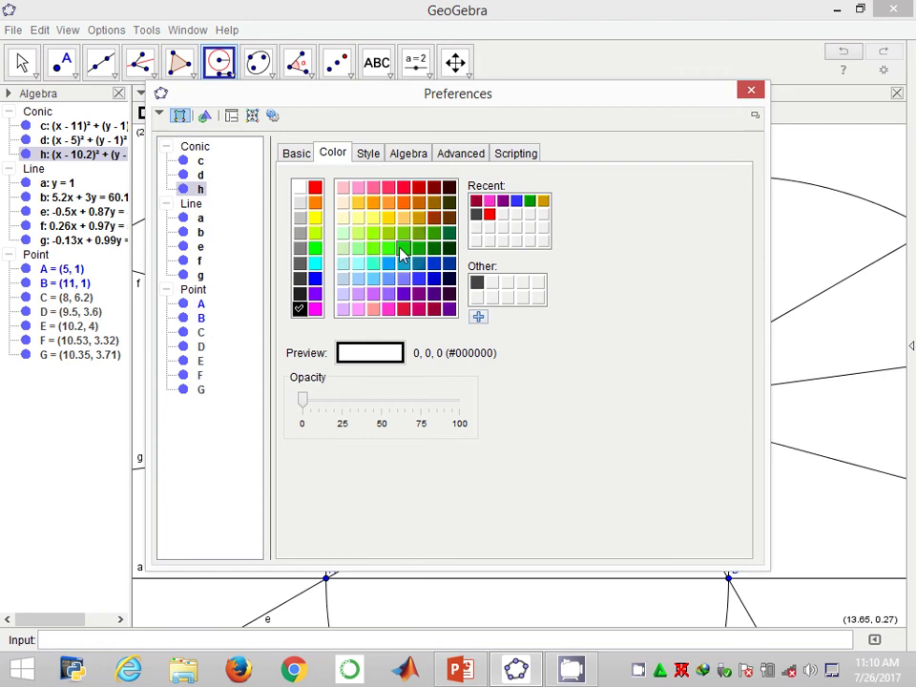
{"action": "left_click", "coordinate": [401, 248]}
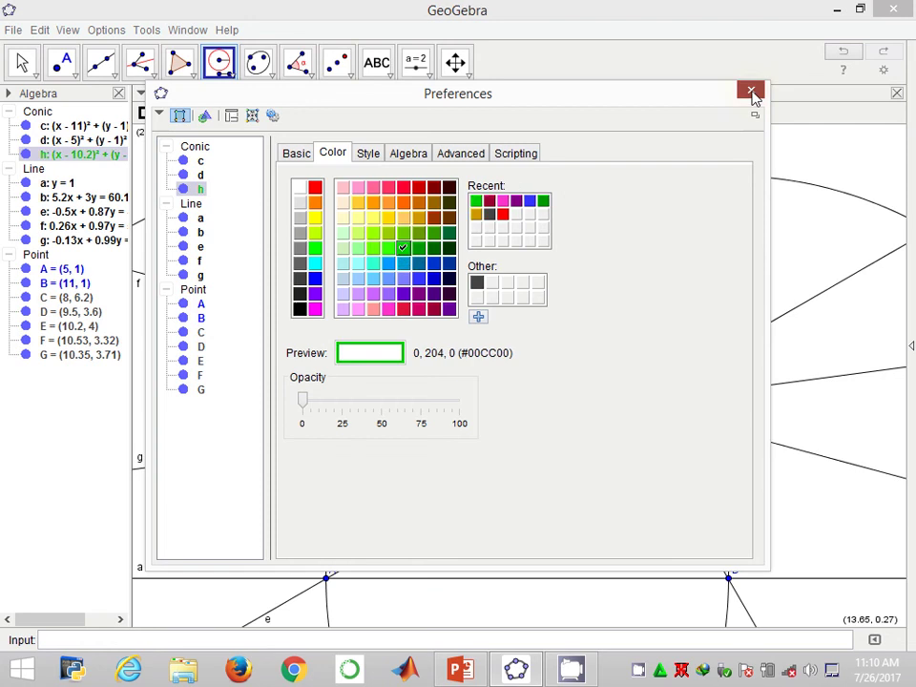
{"action": "left_click", "coordinate": [750, 93]}
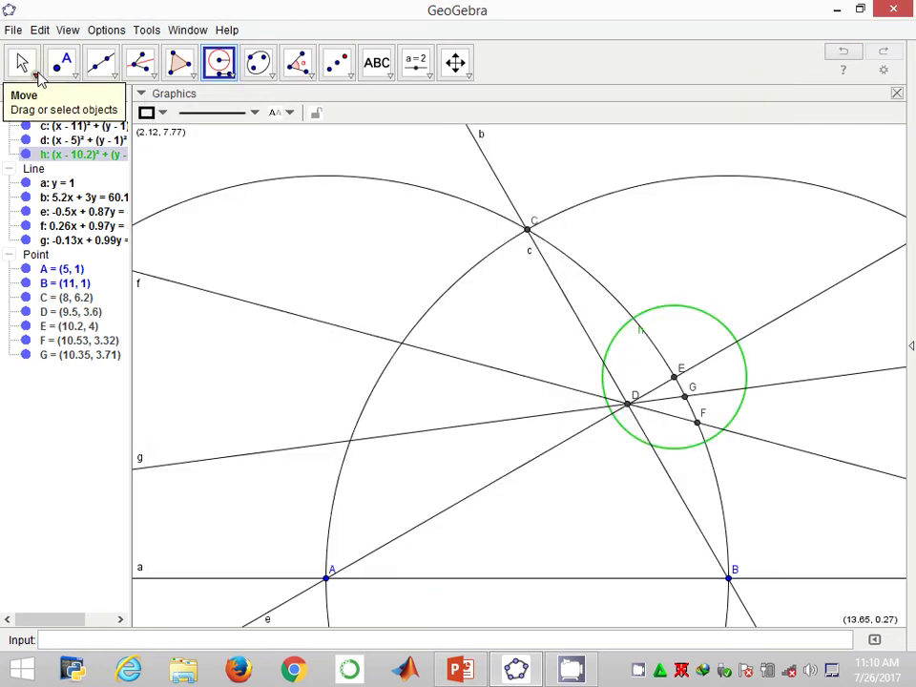
- Place point H on circle d and draw circle k centred at H with radius DG
{"action": "left_click", "coordinate": [59, 64]}
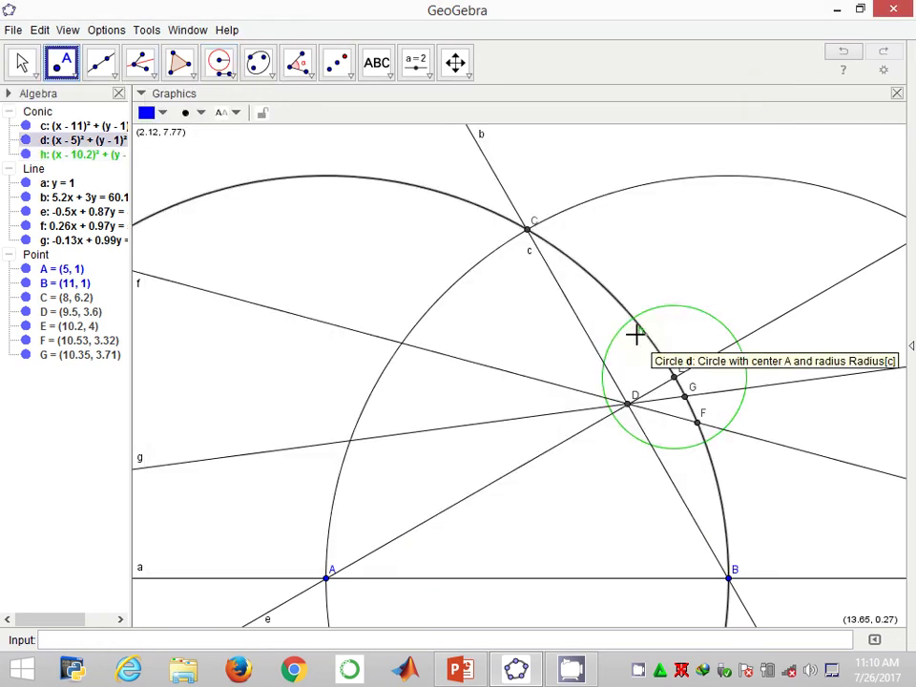
{"action": "left_click", "coordinate": [635, 318]}
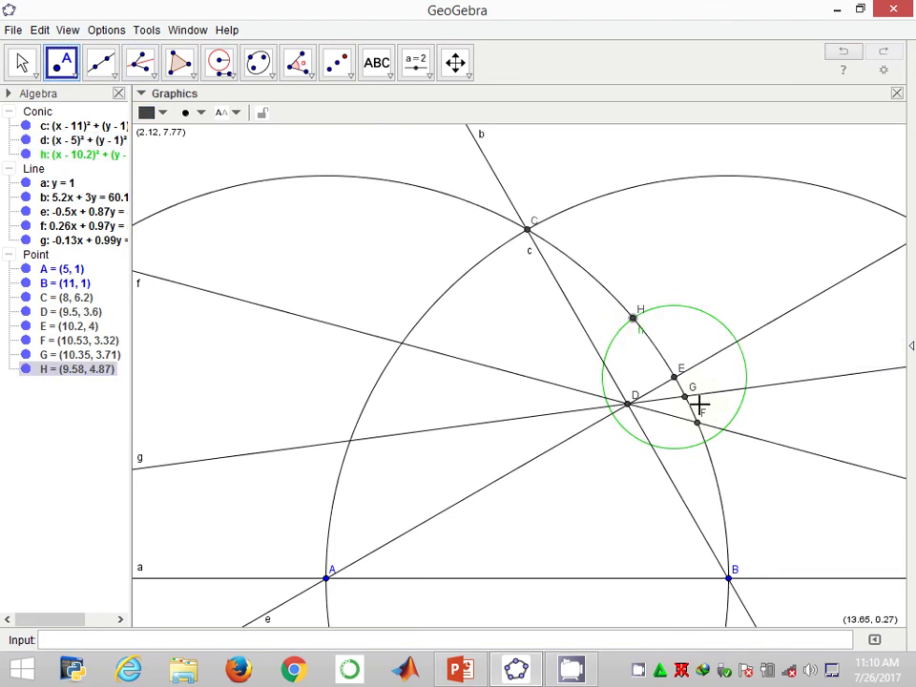
{"action": "left_click", "coordinate": [225, 63]}
{"action": "left_click", "coordinate": [628, 405]}
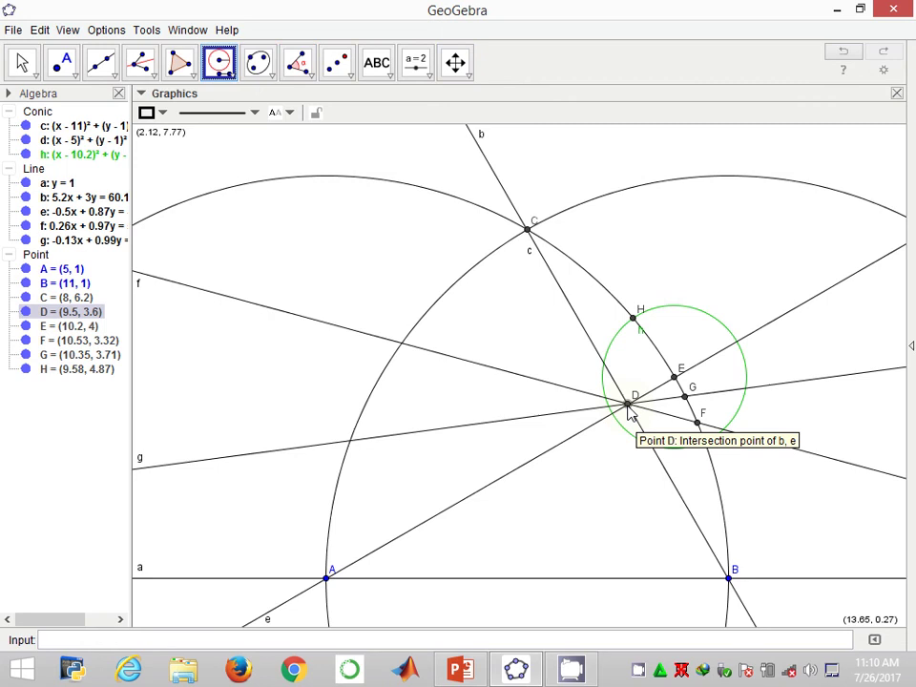
{"action": "left_click", "coordinate": [685, 397]}
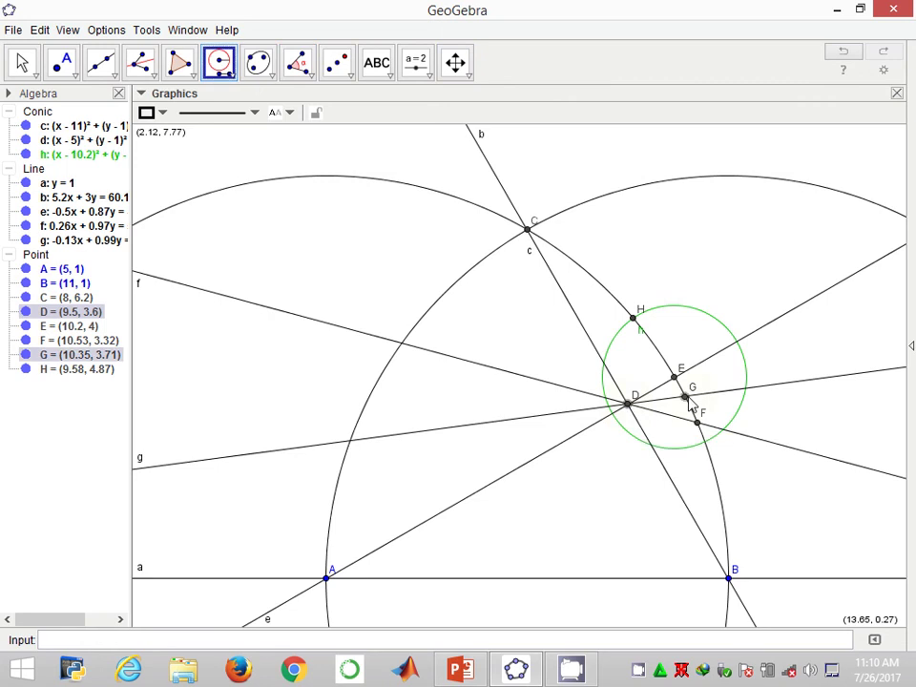
{"action": "left_click", "coordinate": [636, 321]}
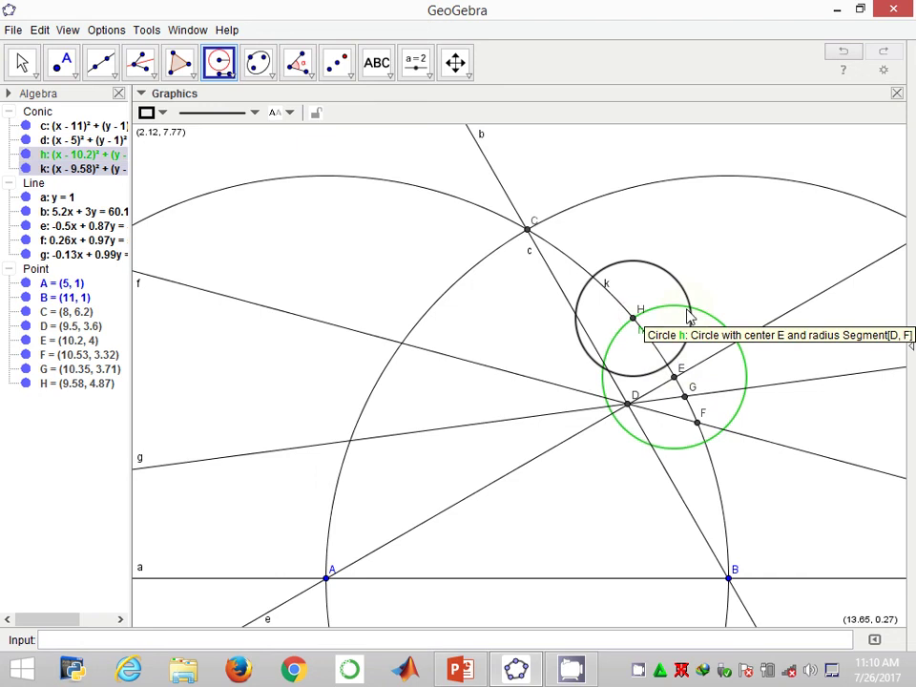
- Colour circle k orange
{"action": "right_click", "coordinate": [660, 262]}
{"action": "left_click", "coordinate": [666, 443]}
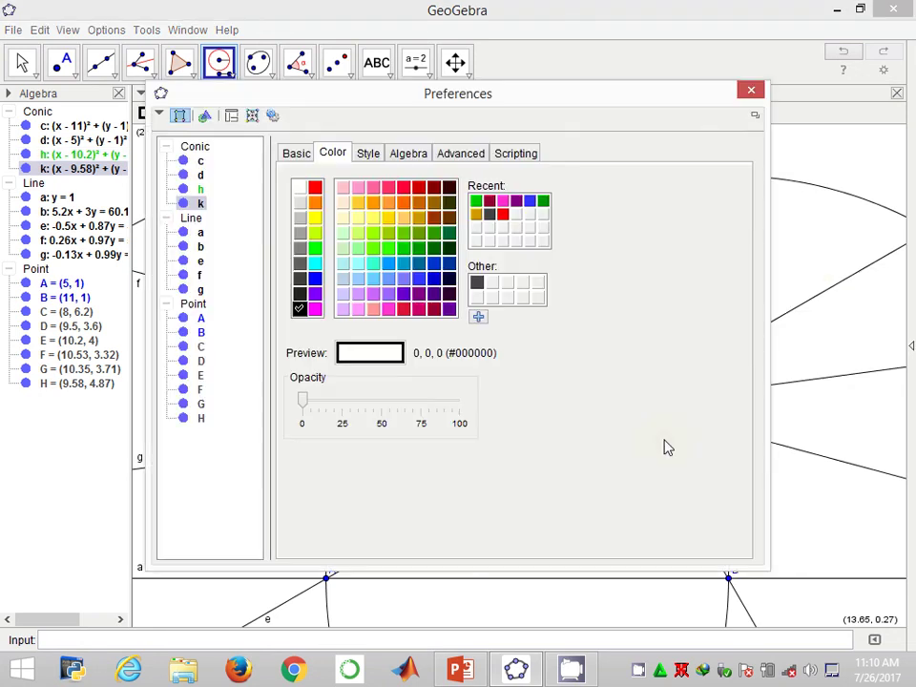
{"action": "left_click", "coordinate": [316, 201]}
{"action": "key", "text": "Escape"}
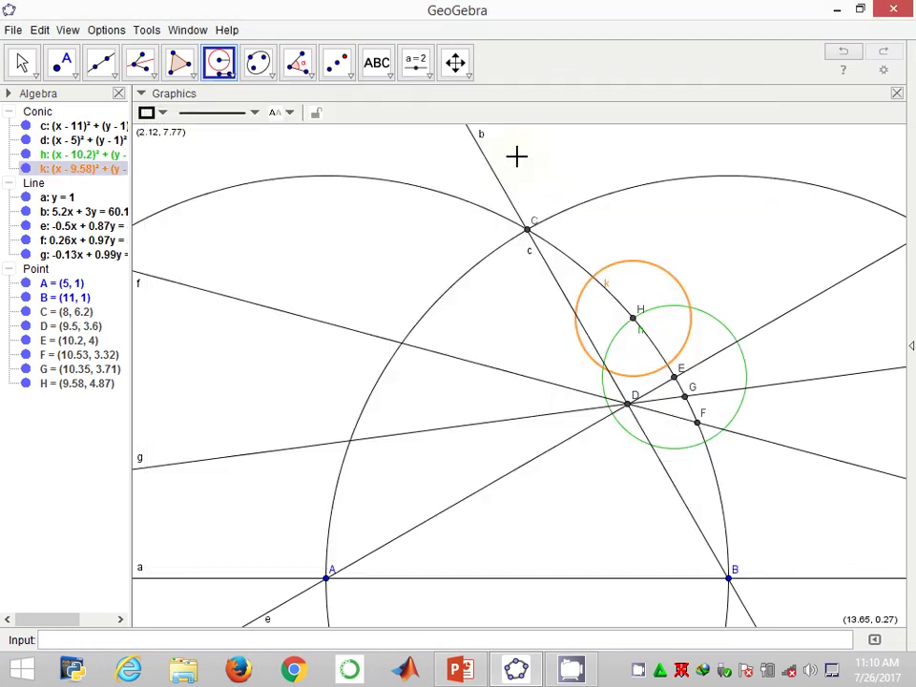
- Zoom in to mark point I (10.09, 4.18) where circles d and k cross, then zoom back out
{"action": "left_click", "coordinate": [466, 75]}
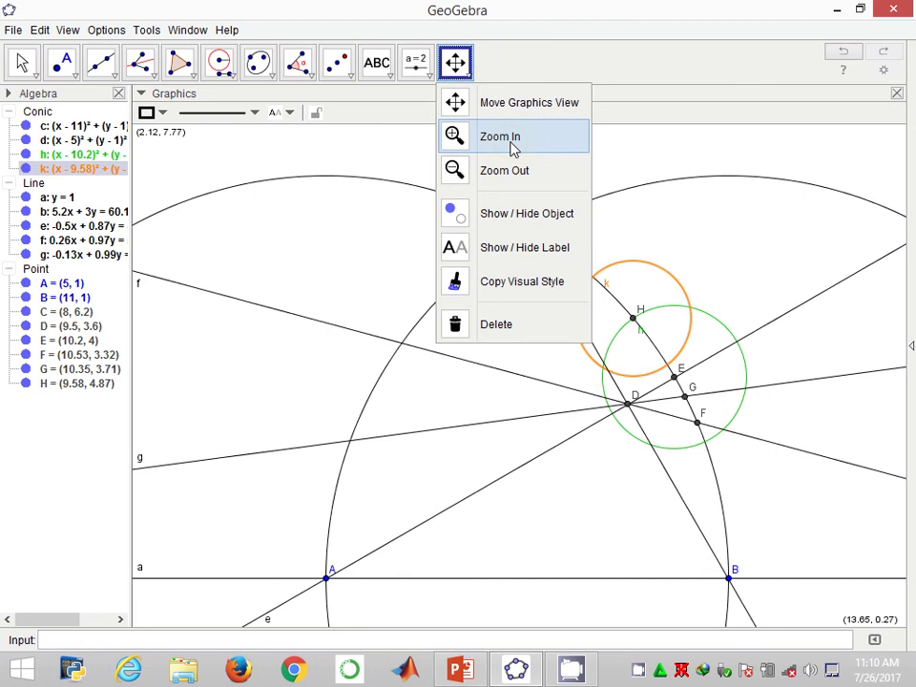
{"action": "left_click", "coordinate": [510, 139]}
{"action": "left_click", "coordinate": [696, 350]}
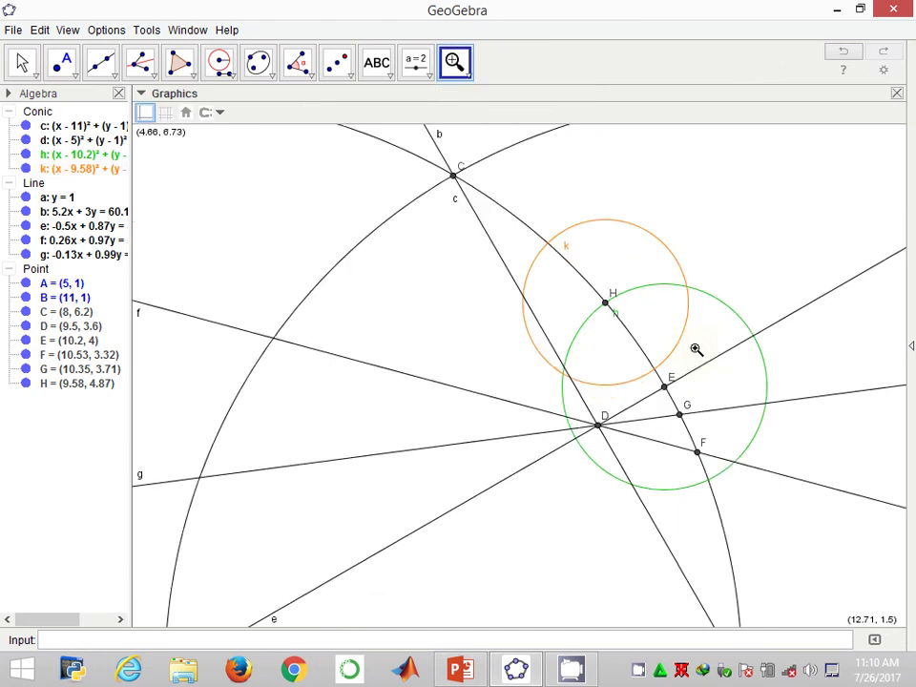
{"action": "left_click", "coordinate": [696, 350]}
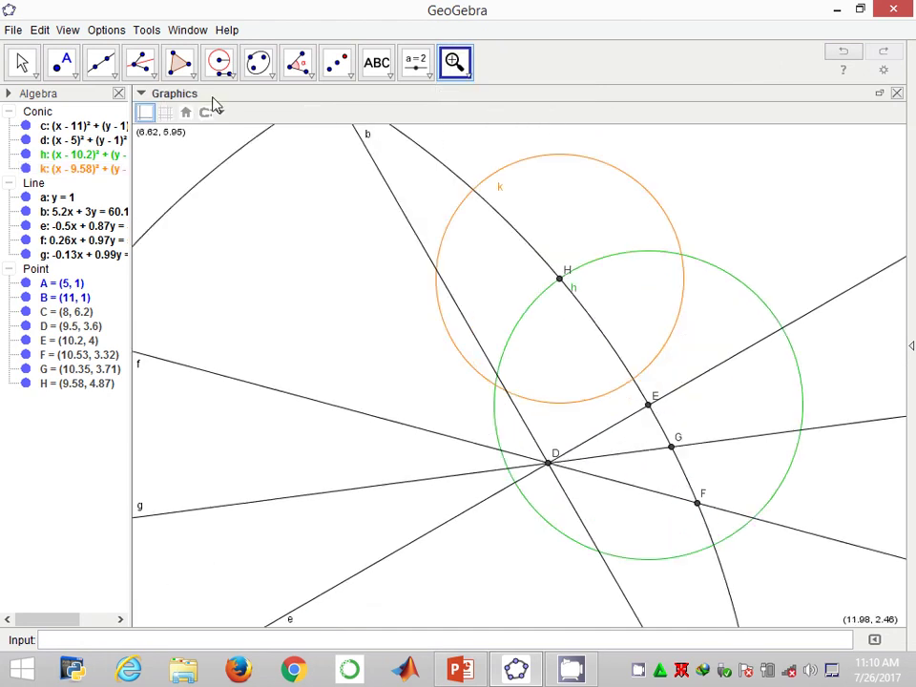
{"action": "left_click", "coordinate": [65, 63]}
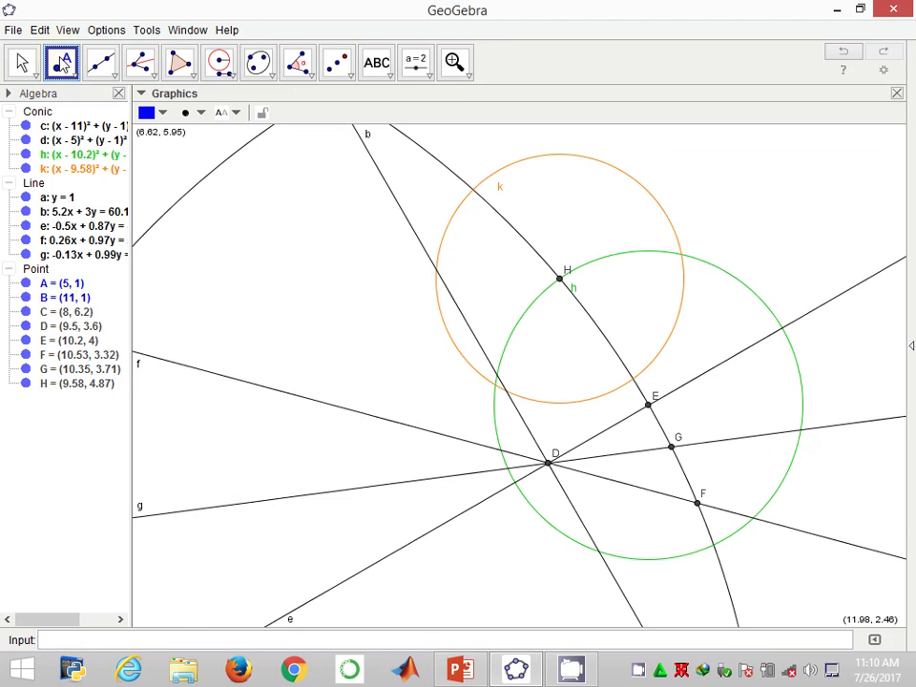
{"action": "left_click", "coordinate": [632, 380]}
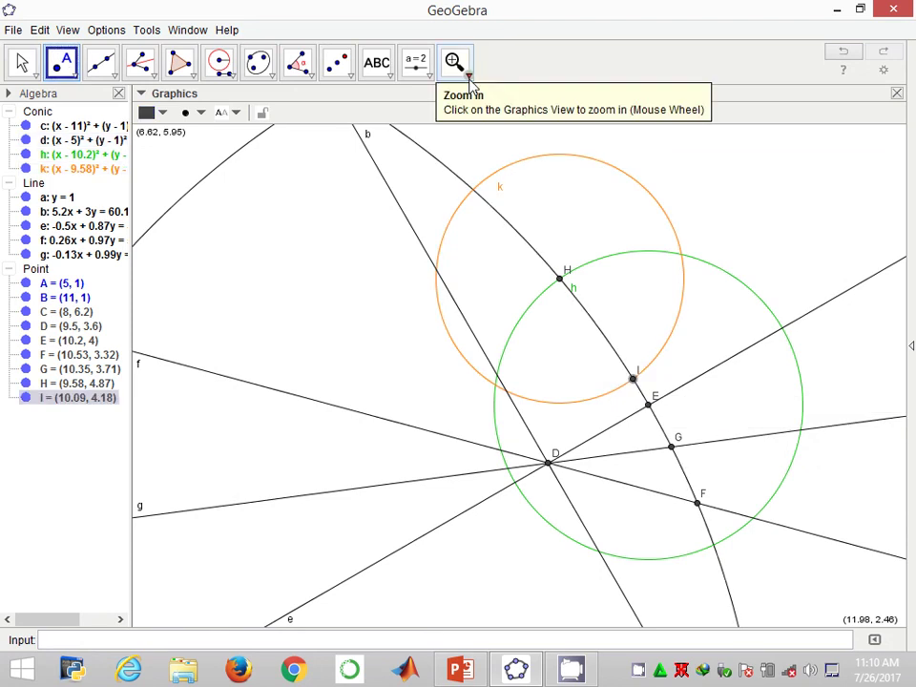
{"action": "left_click", "coordinate": [468, 77]}
{"action": "left_click", "coordinate": [518, 173]}
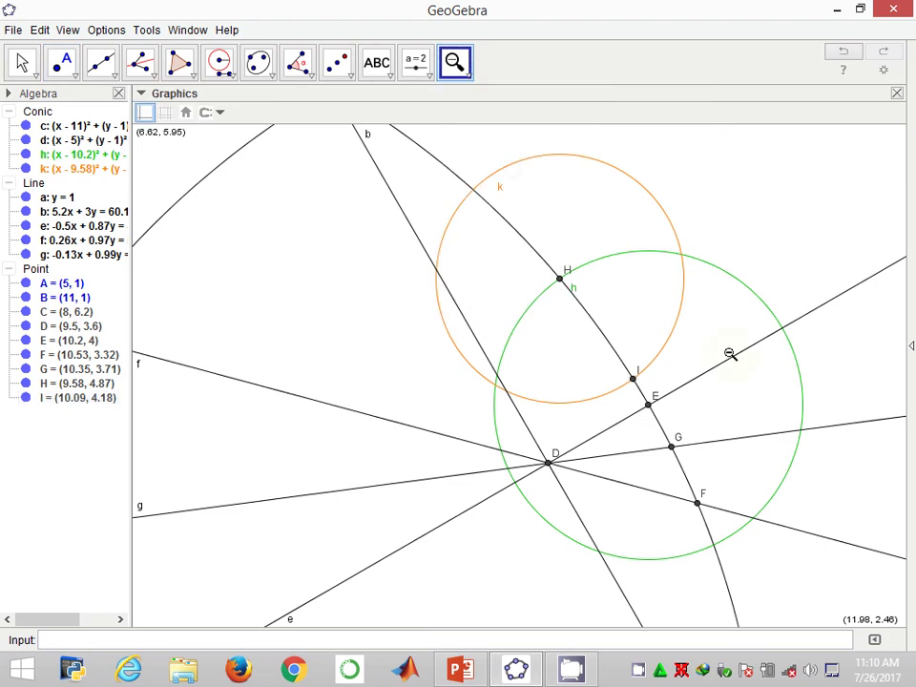
{"action": "left_click", "coordinate": [730, 353]}
{"action": "left_click", "coordinate": [746, 244]}
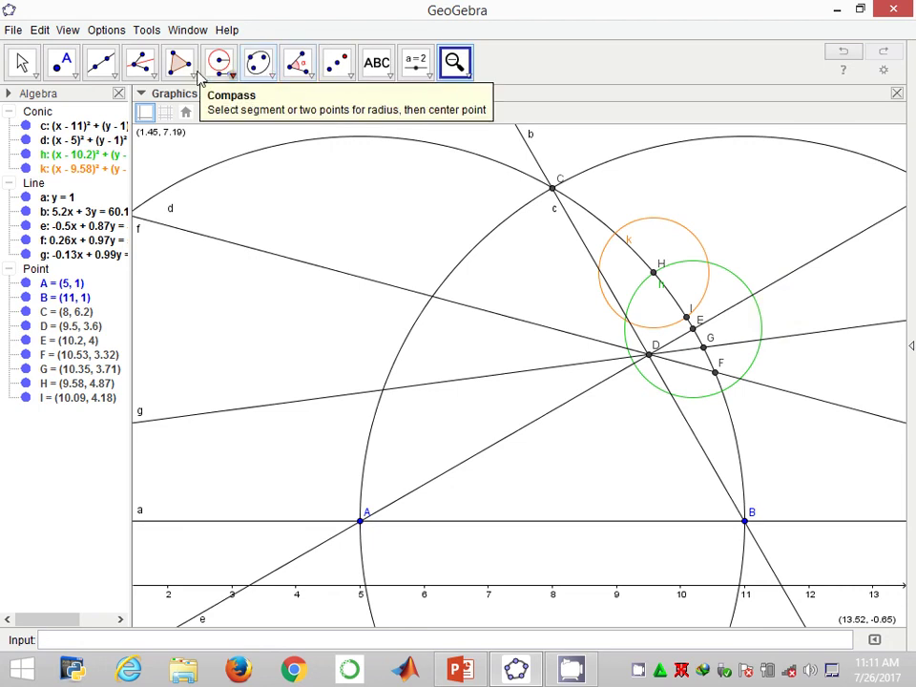
- Construct line i bisecting angle IAB
{"action": "left_click", "coordinate": [138, 62]}
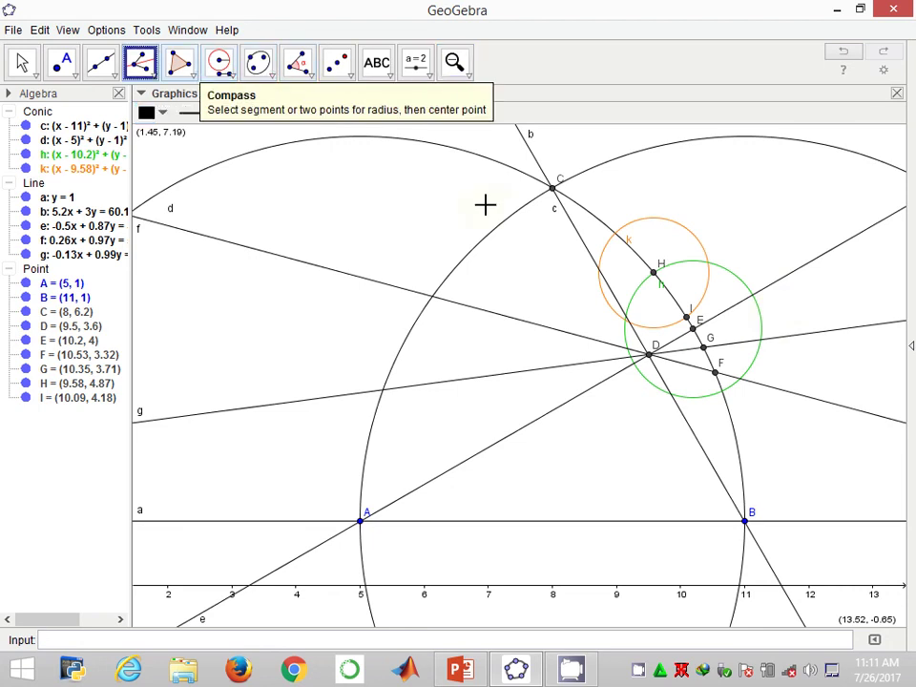
{"action": "left_click", "coordinate": [689, 313]}
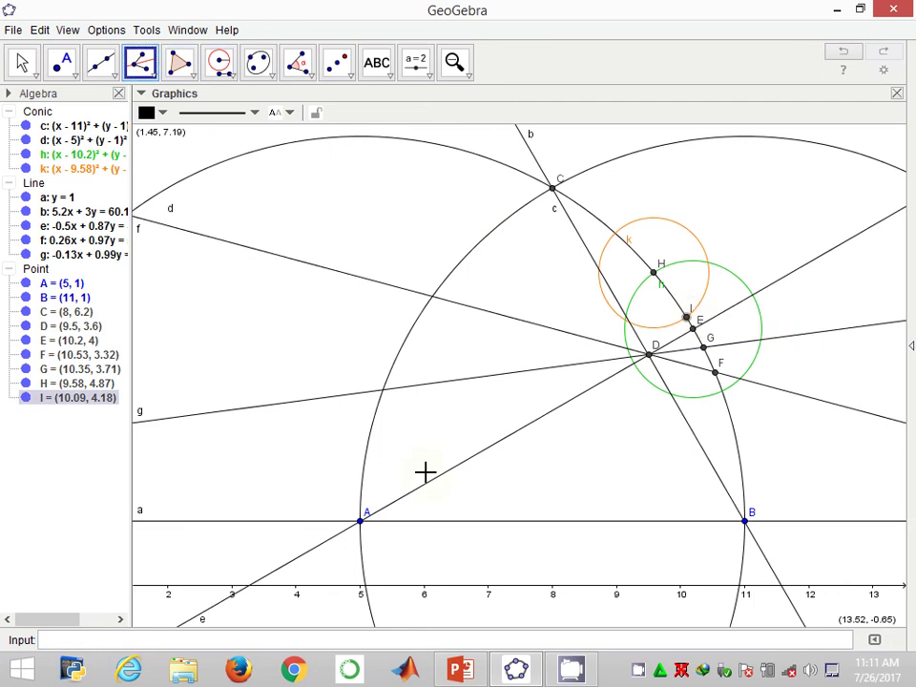
{"action": "left_click", "coordinate": [361, 521]}
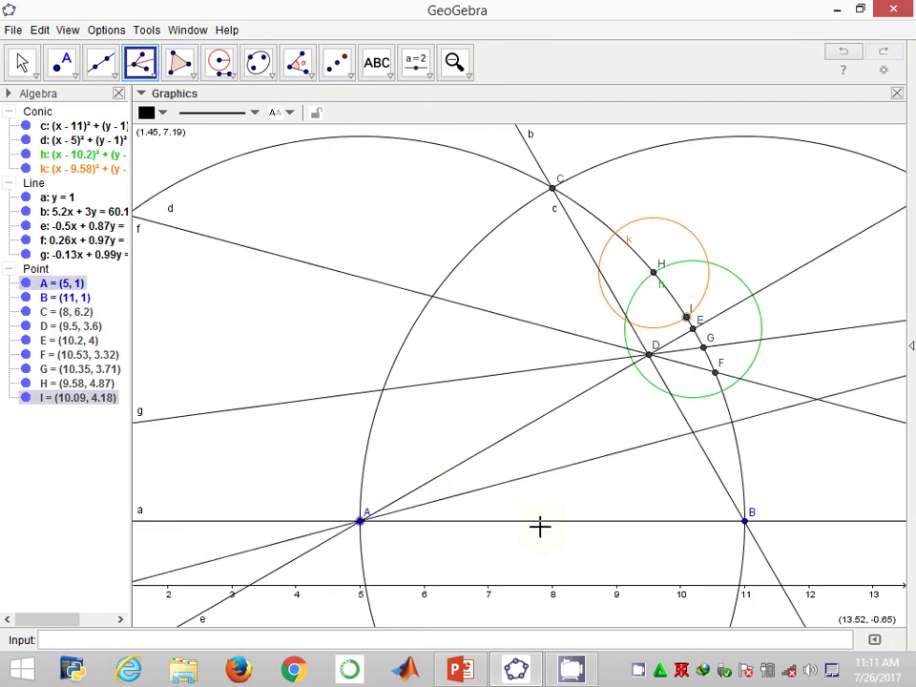
{"action": "left_click", "coordinate": [745, 521]}
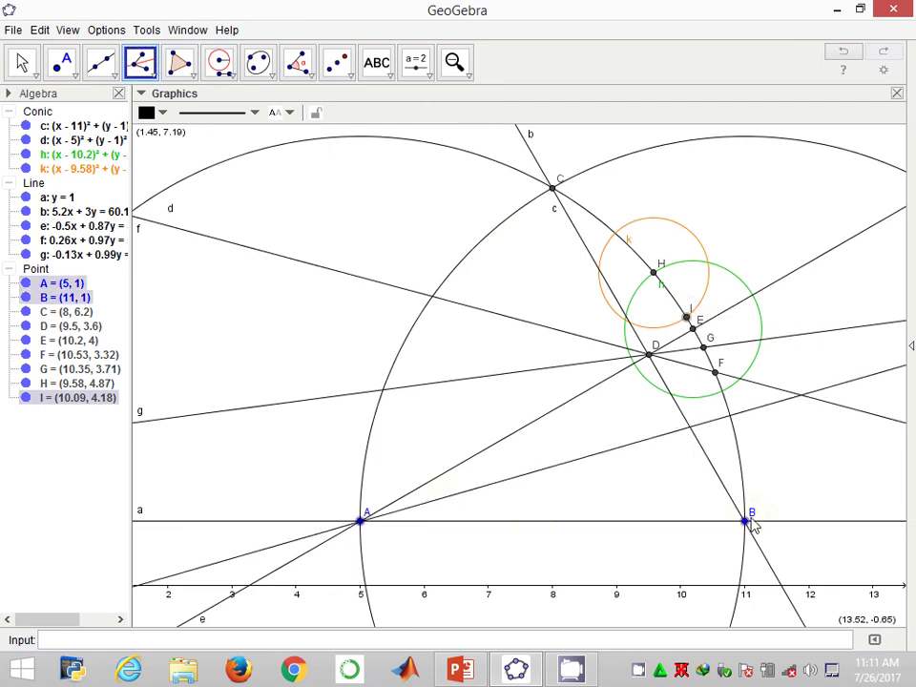
- Colour bisector line i purple (#6600CC)
{"action": "right_click", "coordinate": [591, 456]}
{"action": "left_click", "coordinate": [659, 657]}
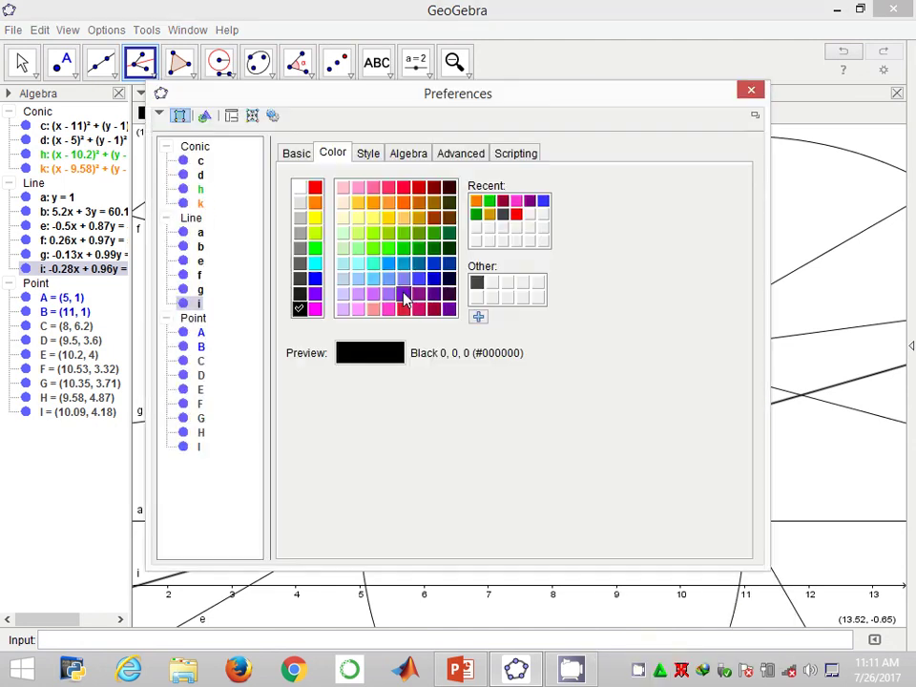
{"action": "left_click", "coordinate": [403, 294]}
{"action": "left_click", "coordinate": [750, 90]}
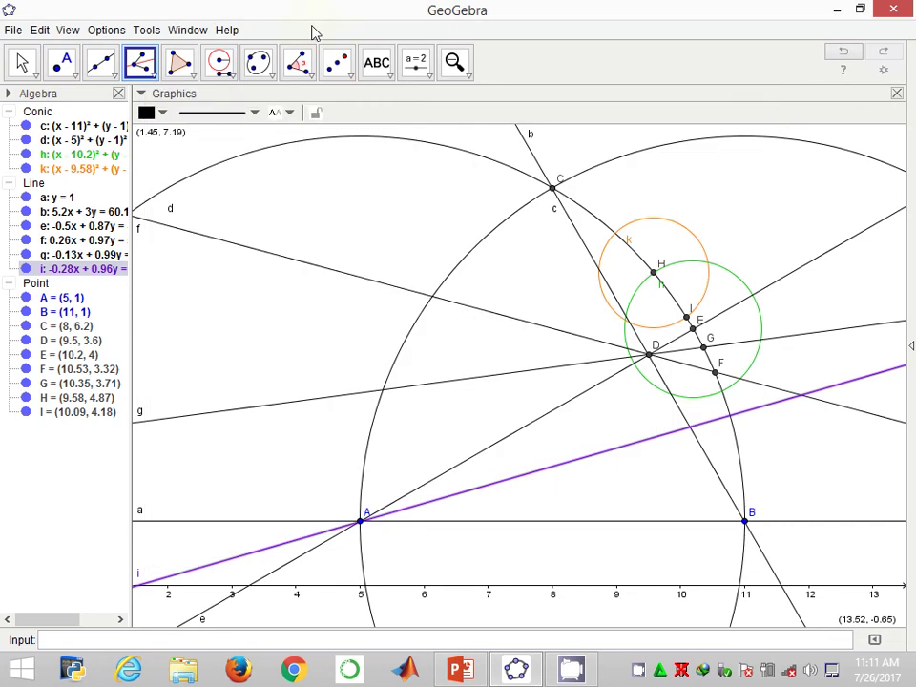
- Add point J on circle d, bisector j of angle JAB, and point K (10.94, 1.84) where j meets d
{"action": "left_click", "coordinate": [63, 64]}
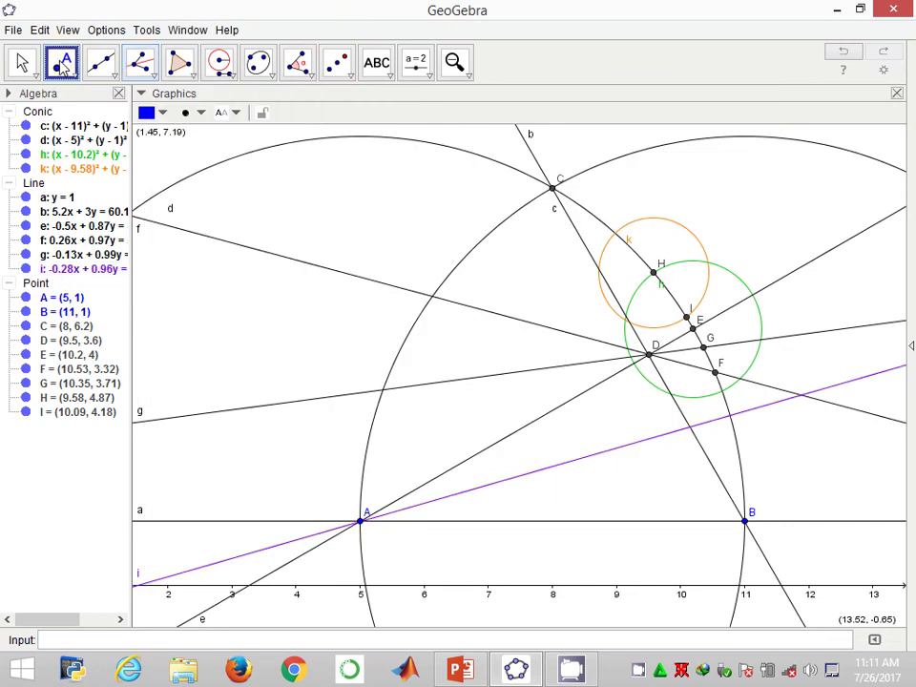
{"action": "left_click", "coordinate": [728, 416]}
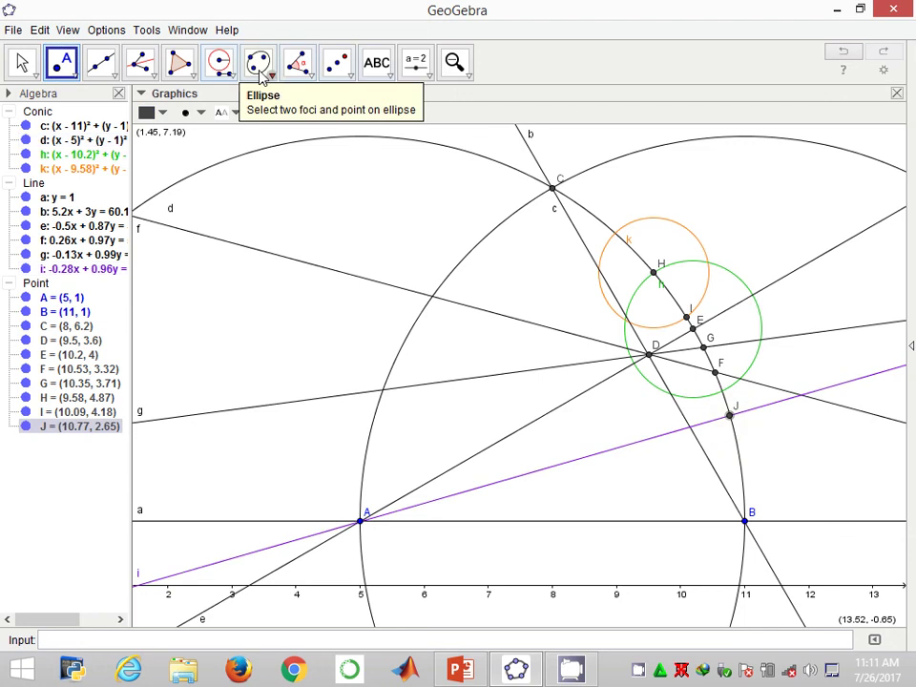
{"action": "left_click", "coordinate": [129, 67]}
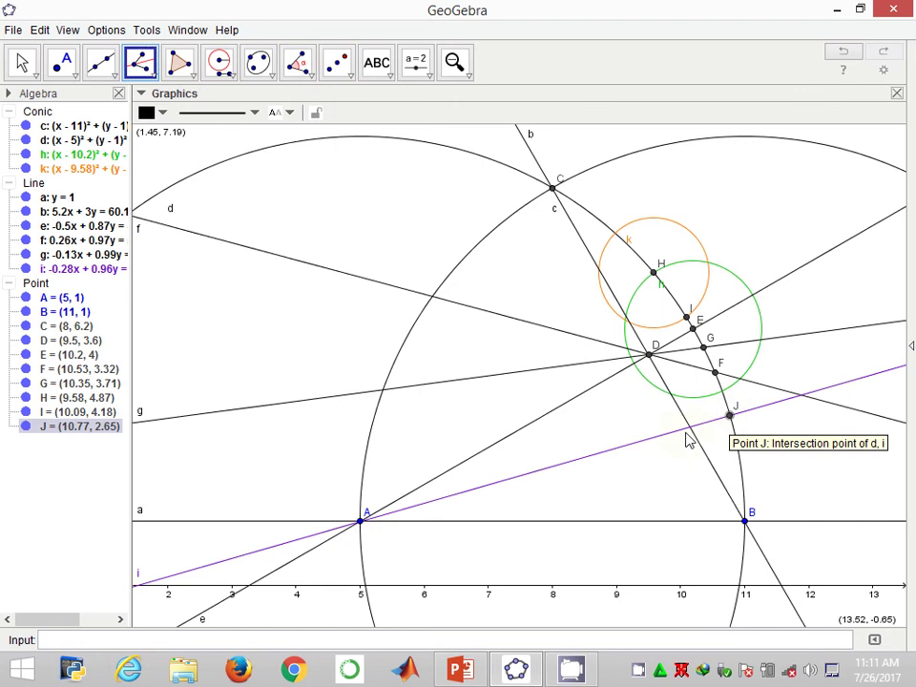
{"action": "left_click", "coordinate": [392, 517]}
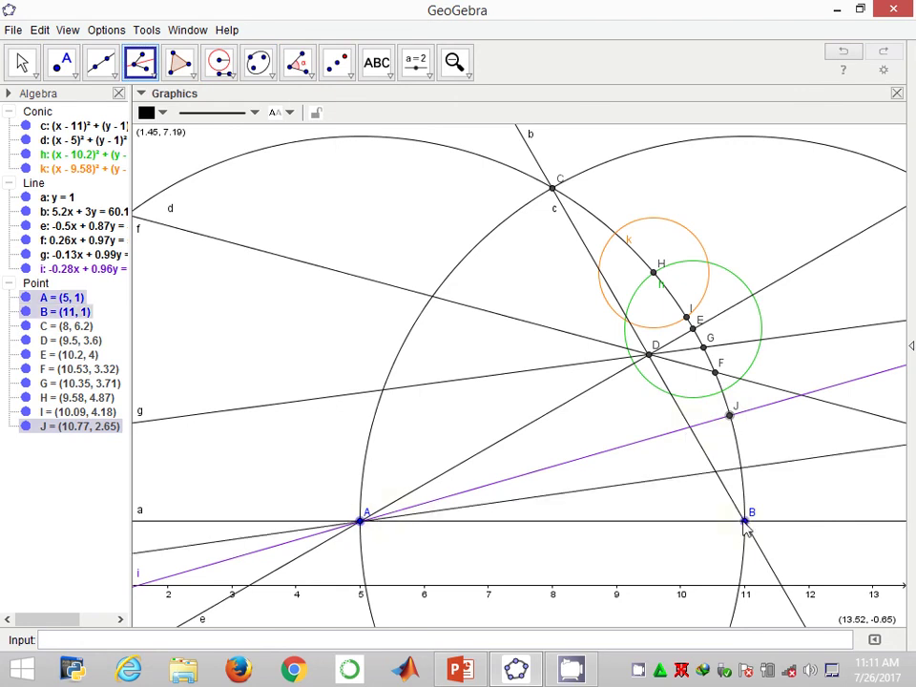
{"action": "left_click", "coordinate": [745, 524]}
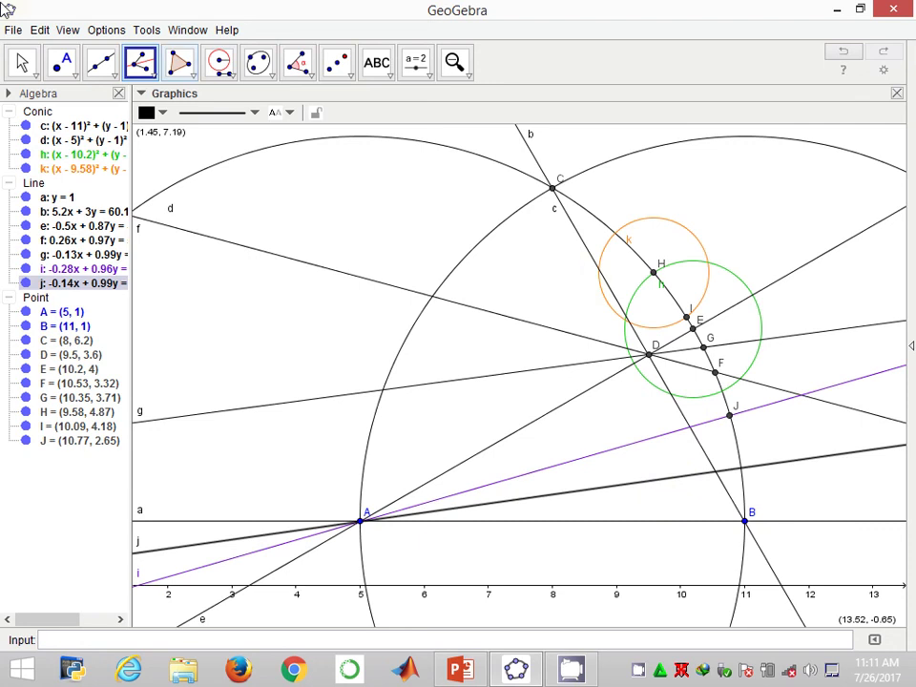
{"action": "left_click", "coordinate": [65, 63]}
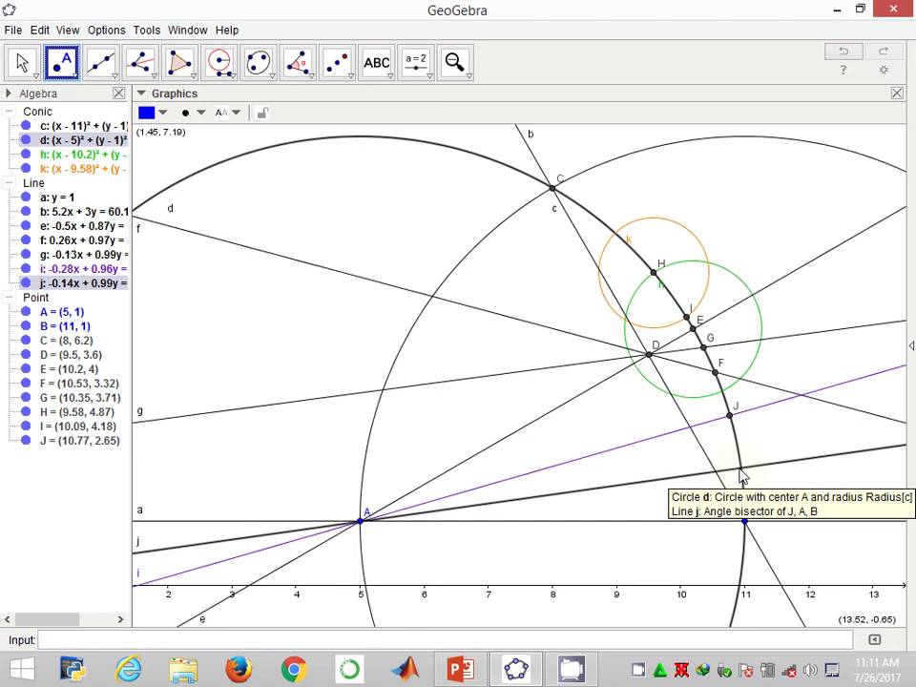
{"action": "left_click", "coordinate": [740, 469]}
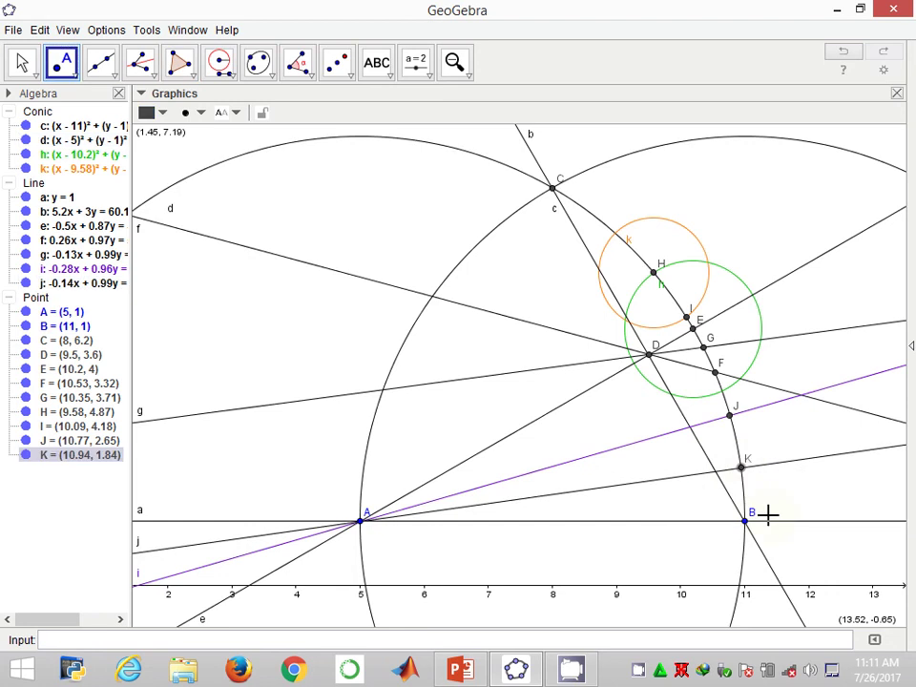
- Draw circle p centred at C with radius equal to BK
{"action": "left_click", "coordinate": [219, 64]}
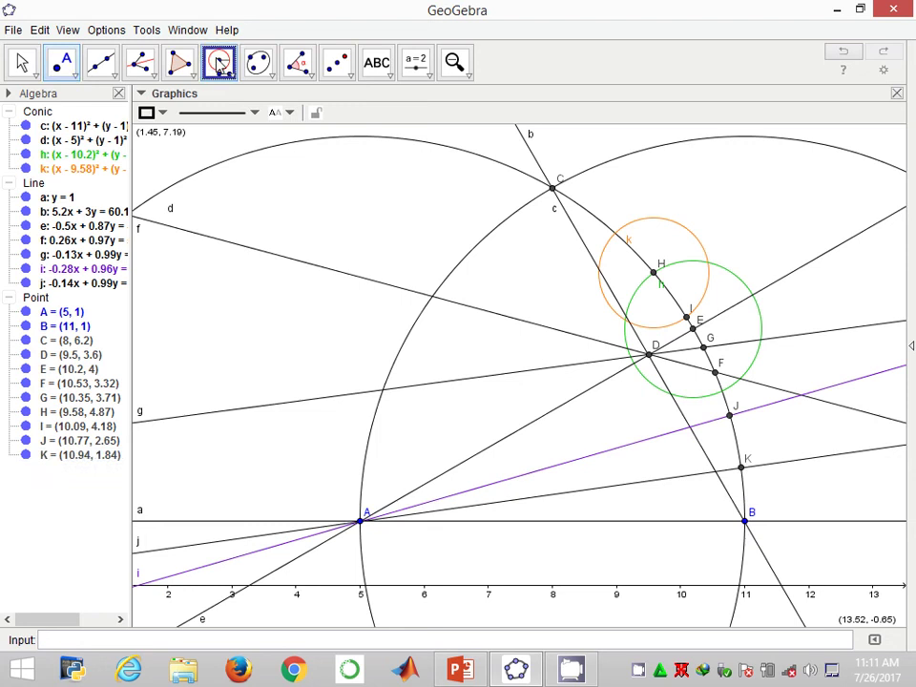
{"action": "left_click", "coordinate": [746, 523]}
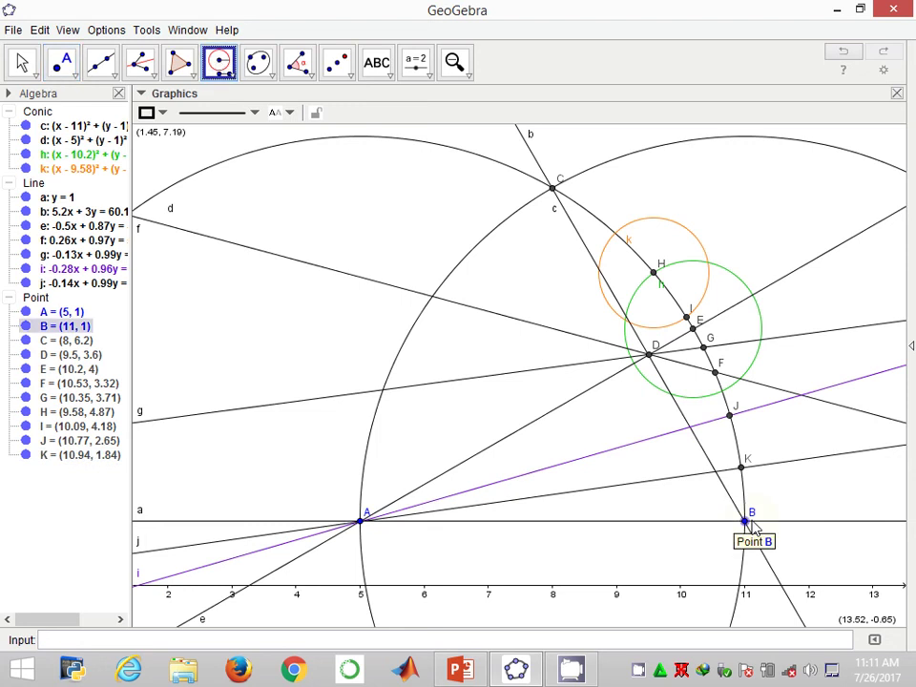
{"action": "left_click", "coordinate": [742, 467]}
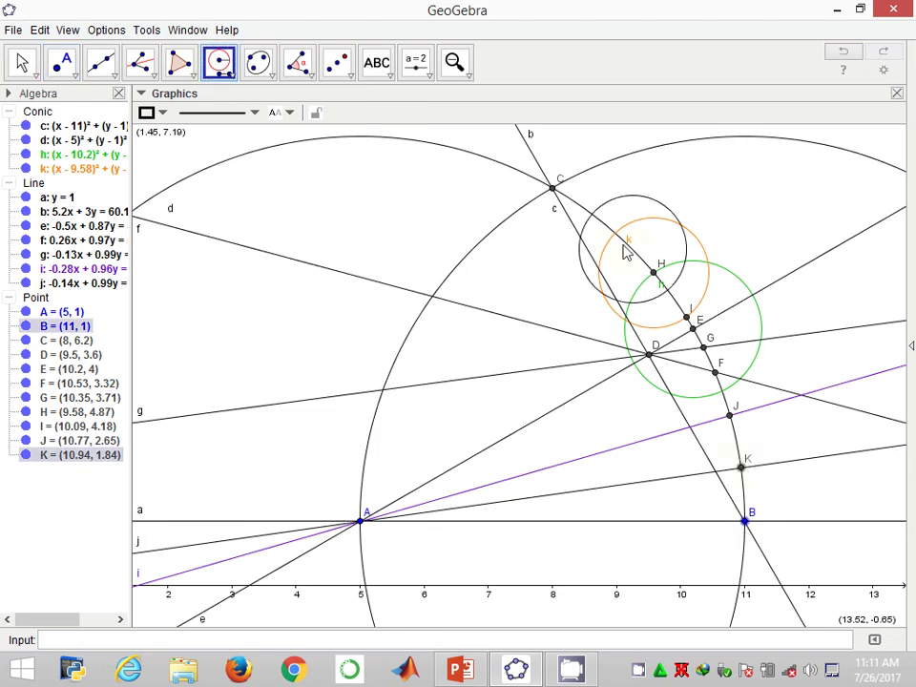
{"action": "left_click", "coordinate": [553, 188]}
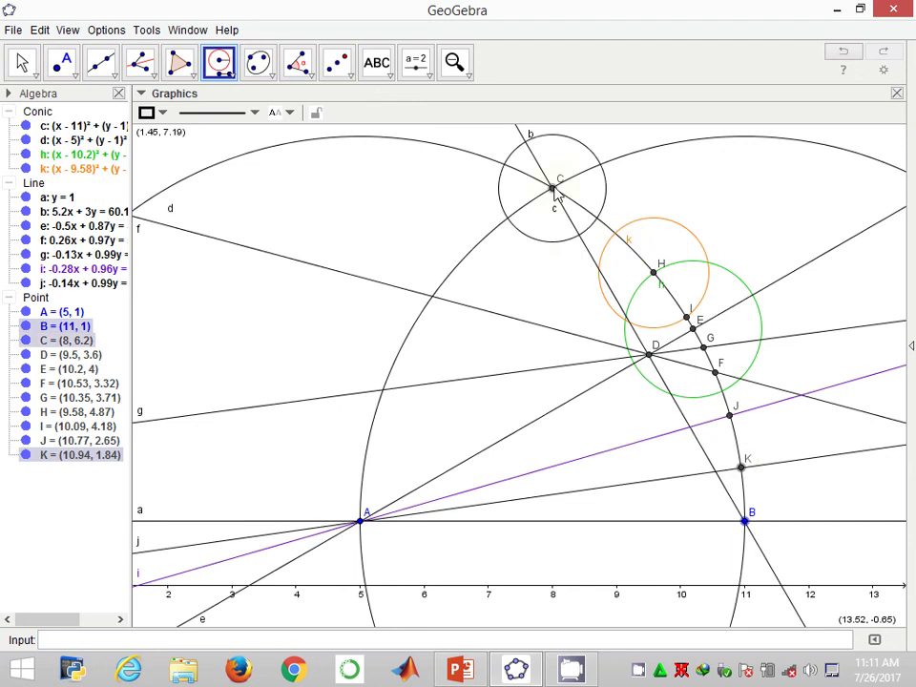
- Colour circle p dark blue (#003399)
{"action": "right_click", "coordinate": [538, 245]}
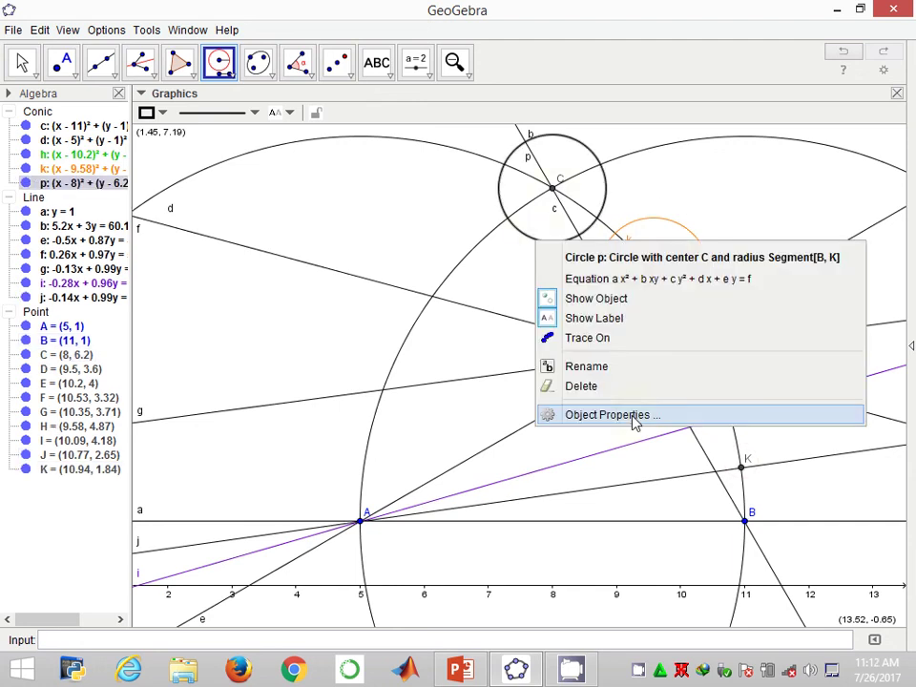
{"action": "left_click", "coordinate": [635, 417]}
{"action": "left_click", "coordinate": [448, 263]}
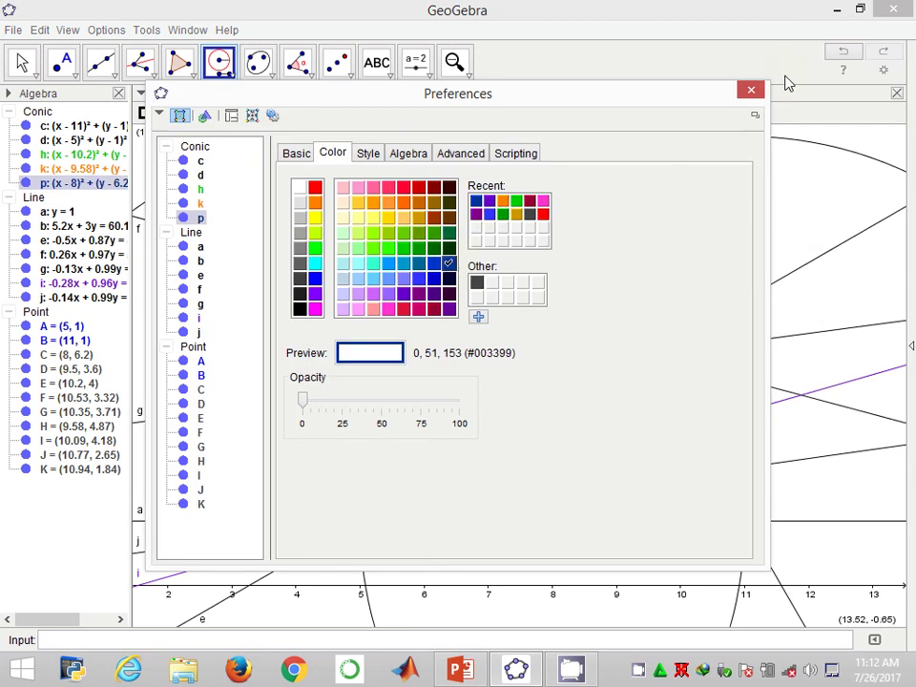
{"action": "left_click", "coordinate": [751, 90]}
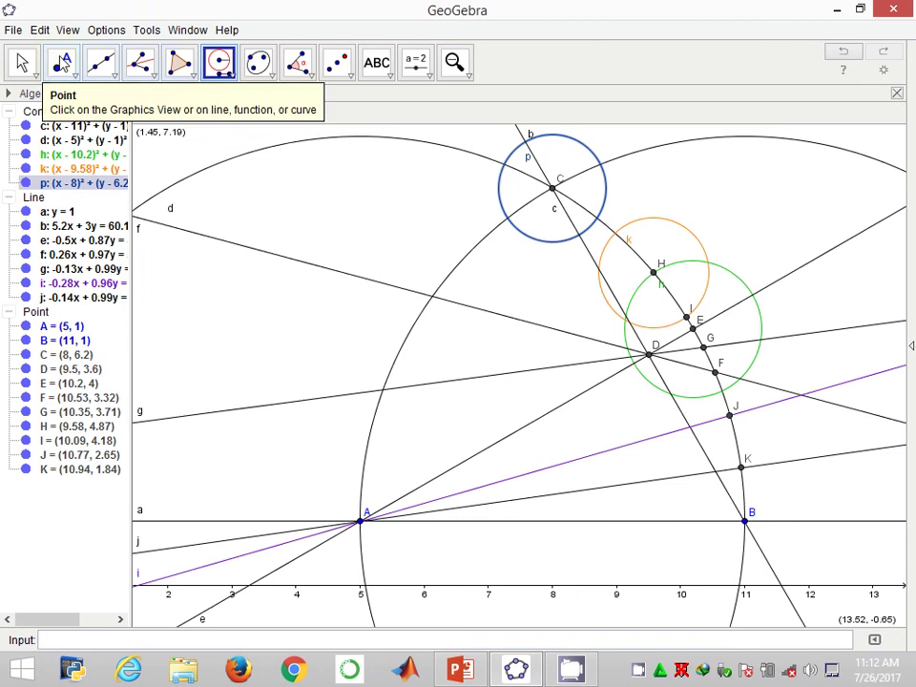
{"action": "left_click", "coordinate": [61, 63]}
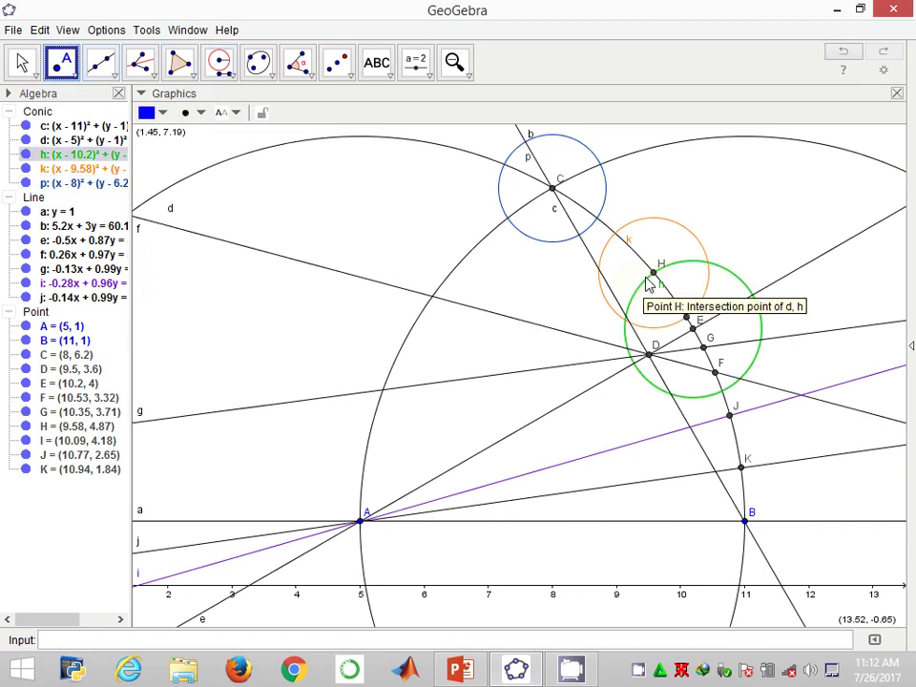
- Mark point L (8.69, 5.73) where circle p meets arc d, then shift the view to reveal the origin
{"action": "left_click", "coordinate": [597, 218]}
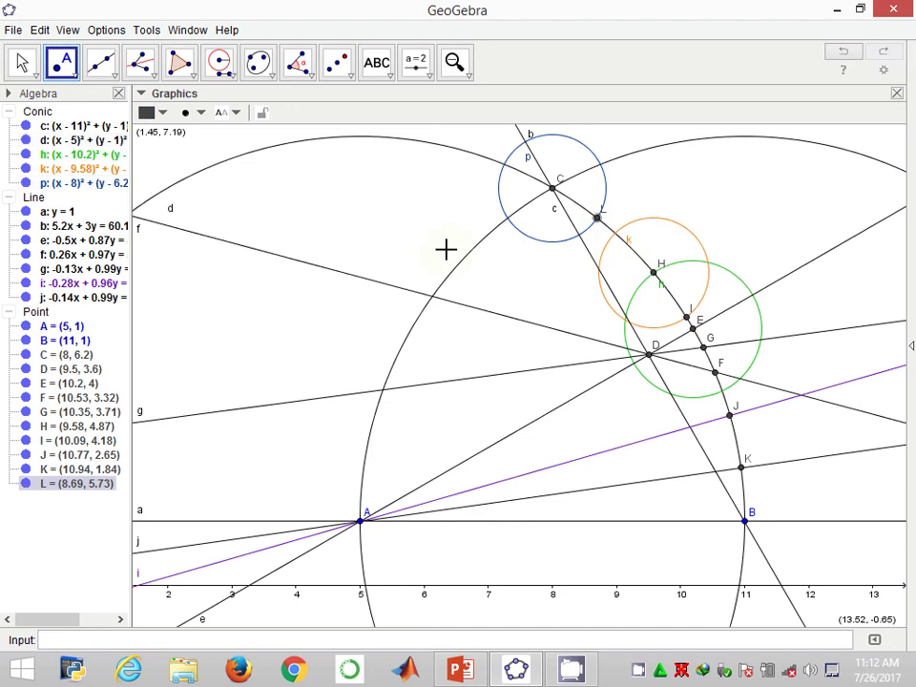
{"action": "scroll", "coordinate": [446, 249], "scroll_direction": "down", "scroll_amount": 1}
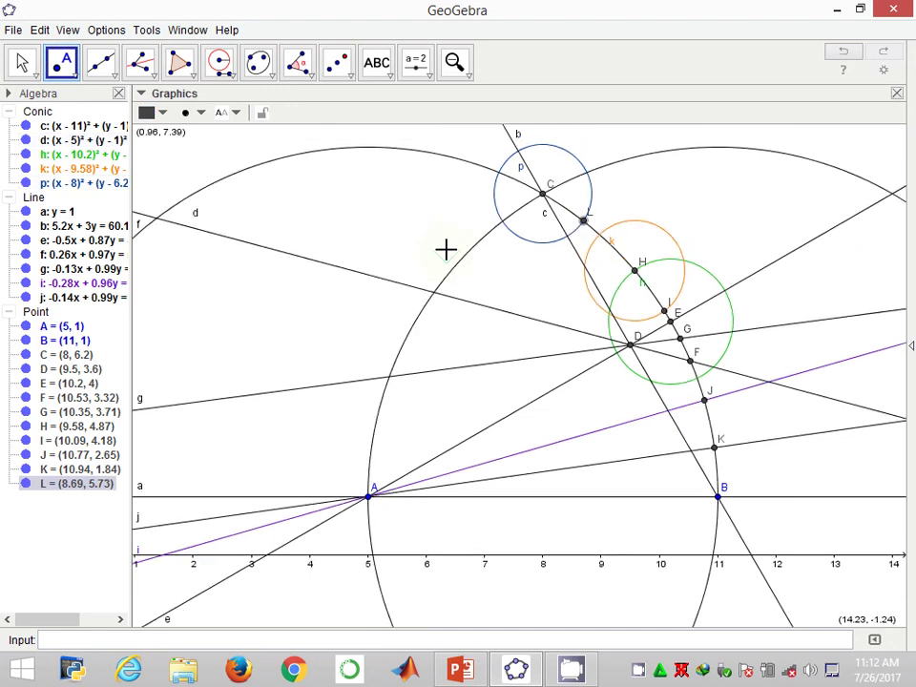
{"action": "scroll", "coordinate": [445, 249], "scroll_direction": "down", "scroll_amount": 1}
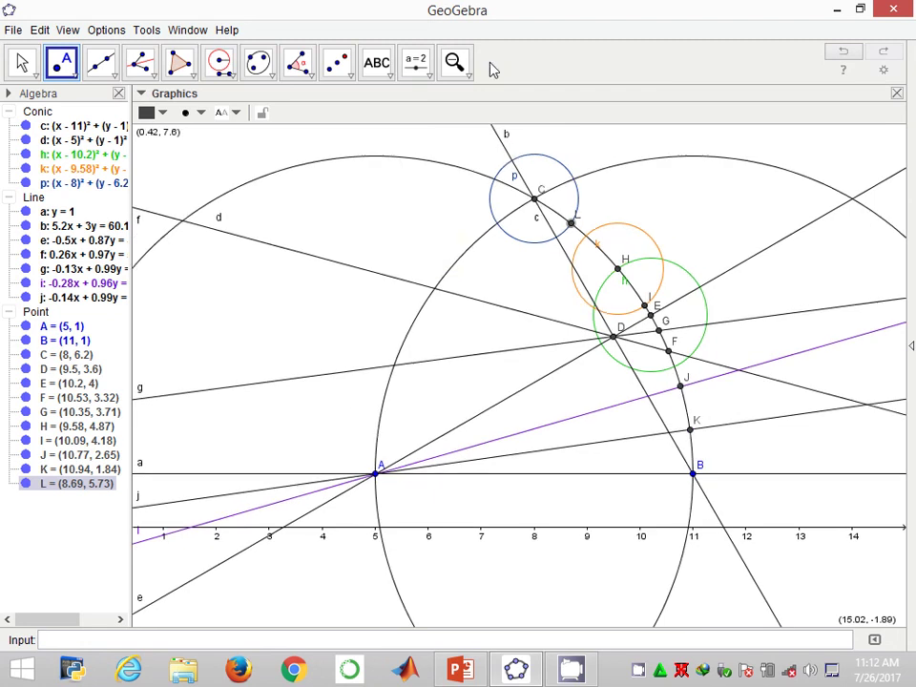
{"action": "left_click", "coordinate": [454, 63]}
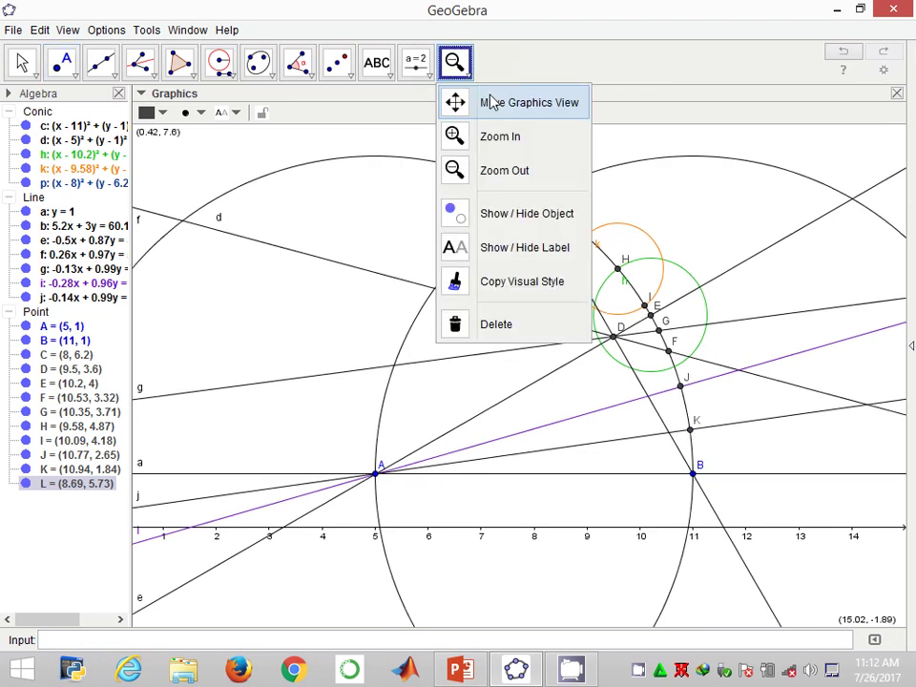
{"action": "left_click", "coordinate": [491, 102]}
{"action": "left_click_drag", "start_coordinate": [249, 313], "coordinate": [400, 323]}
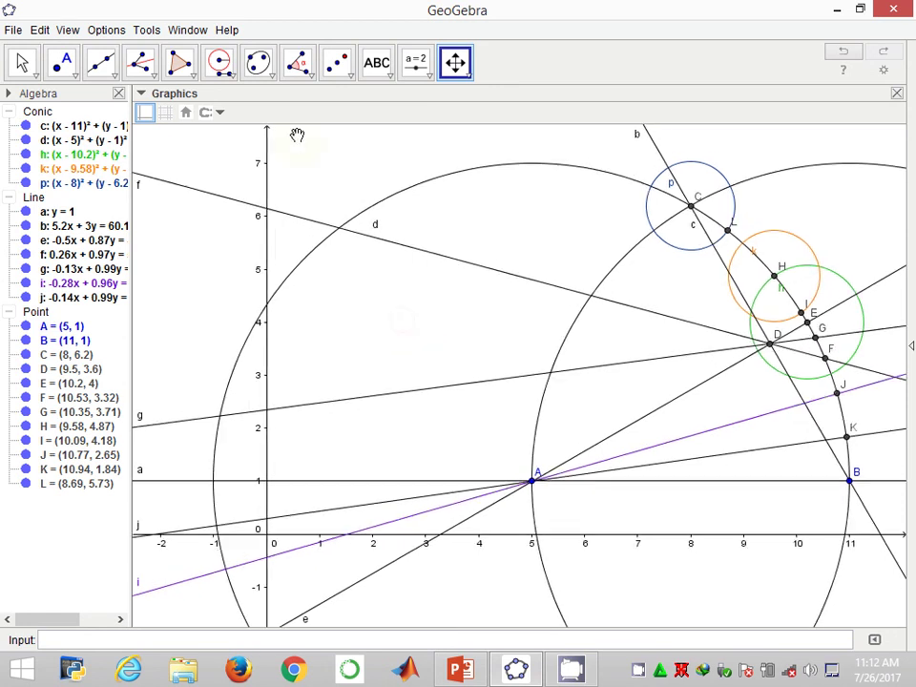
- Reflect point B through A to create B' at (-1, 1)
{"action": "left_click", "coordinate": [339, 62]}
{"action": "left_click", "coordinate": [849, 481]}
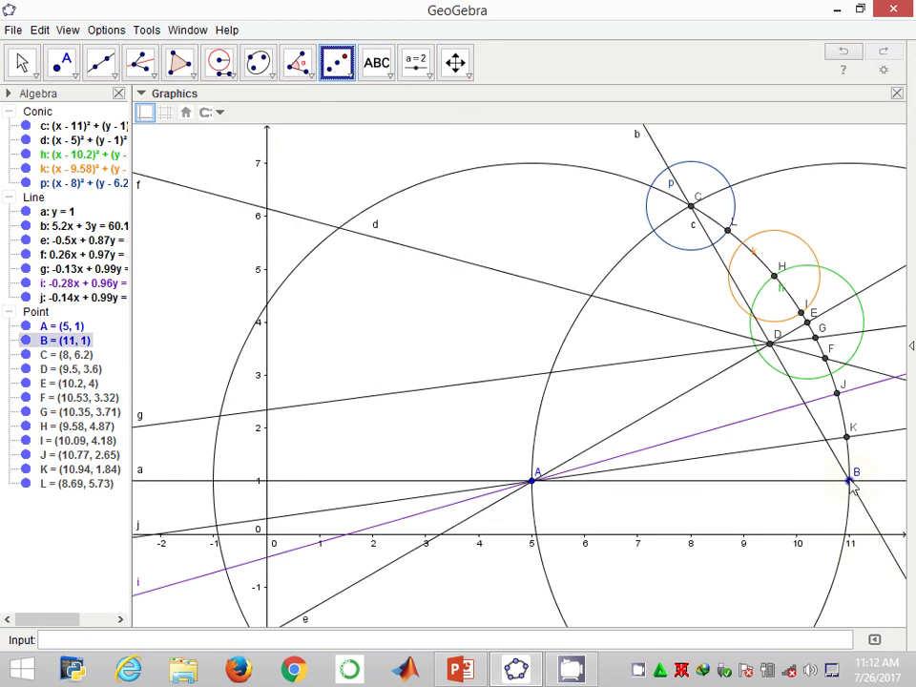
{"action": "left_click", "coordinate": [532, 482]}
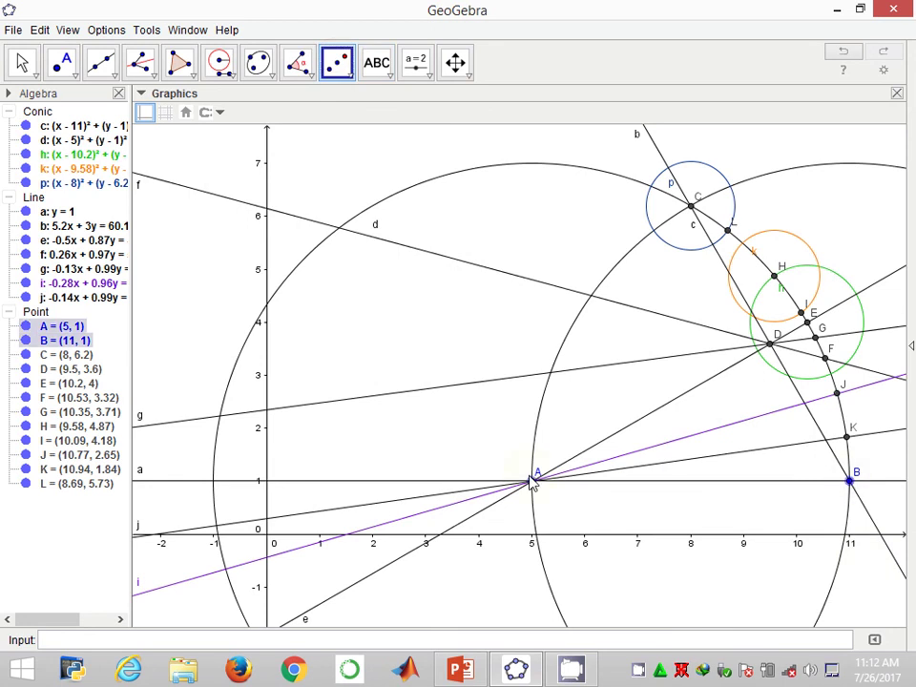
{"action": "left_click", "coordinate": [532, 481]}
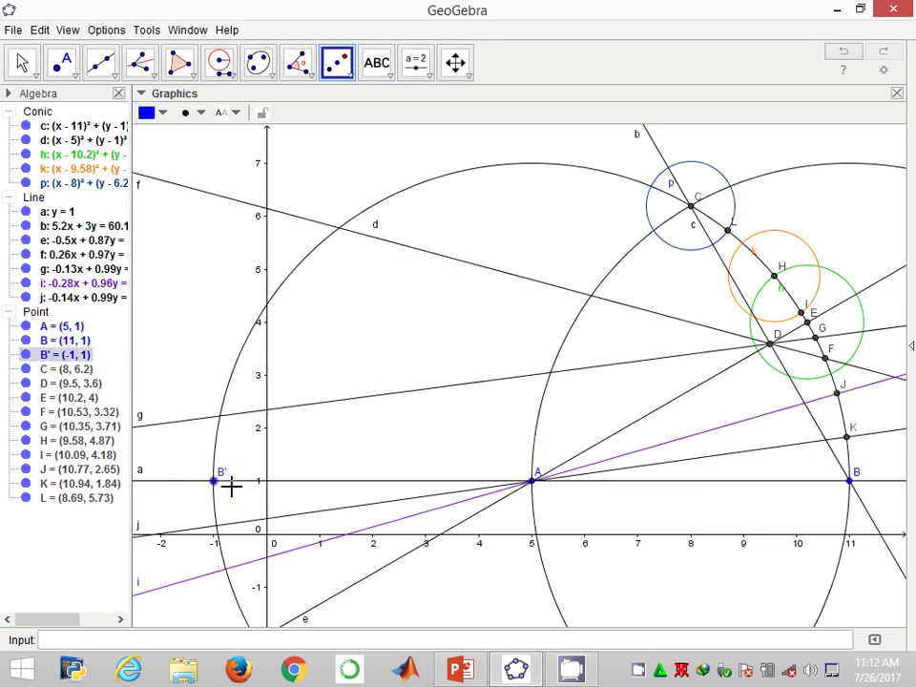
{"action": "left_click", "coordinate": [151, 77]}
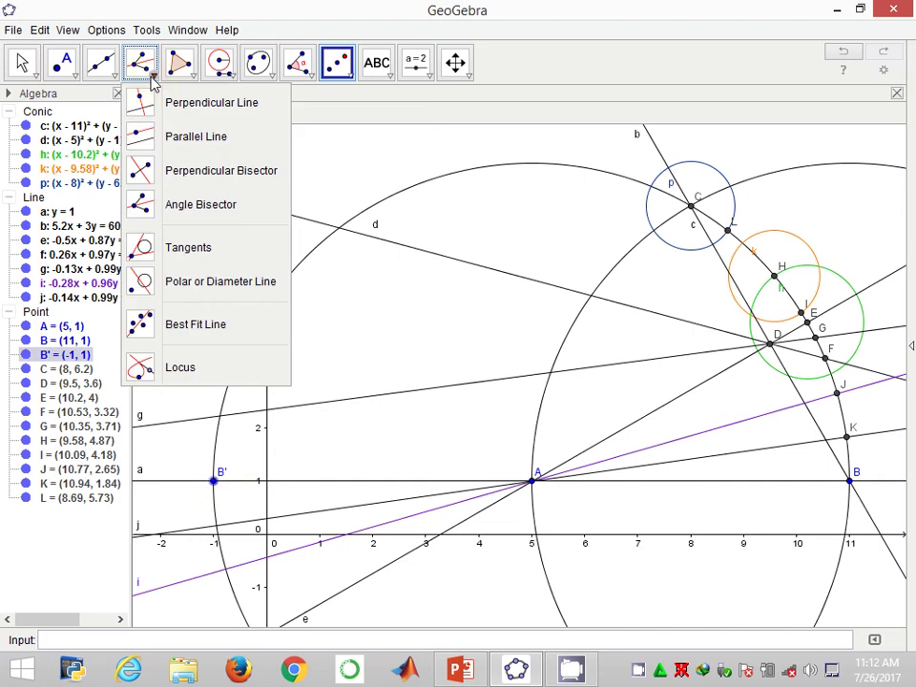
- Construct line l (x = 5), the perpendicular bisector of B'B through A
{"action": "left_click", "coordinate": [198, 172]}
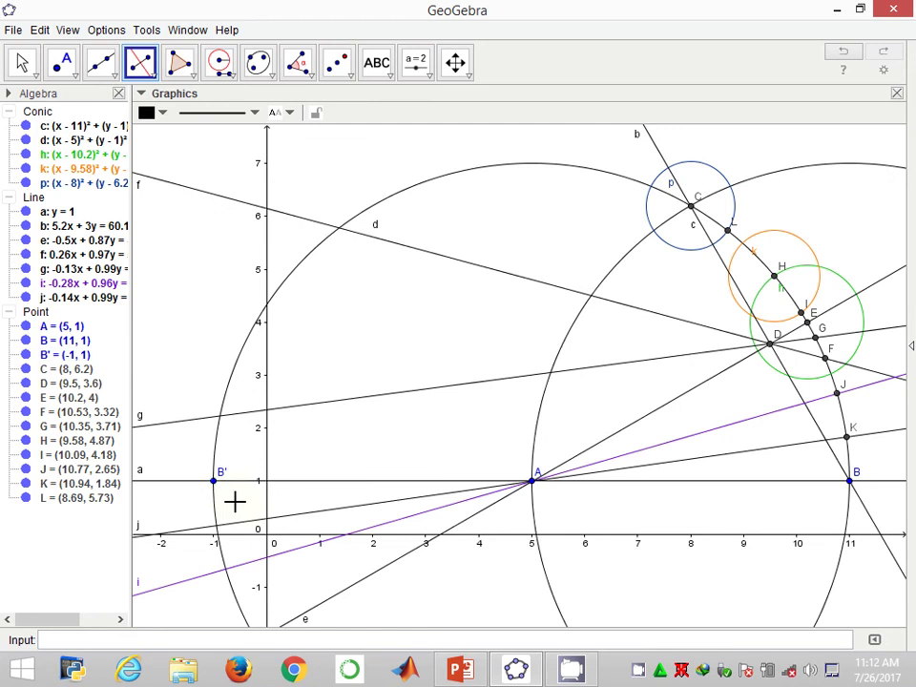
{"action": "left_click", "coordinate": [220, 488]}
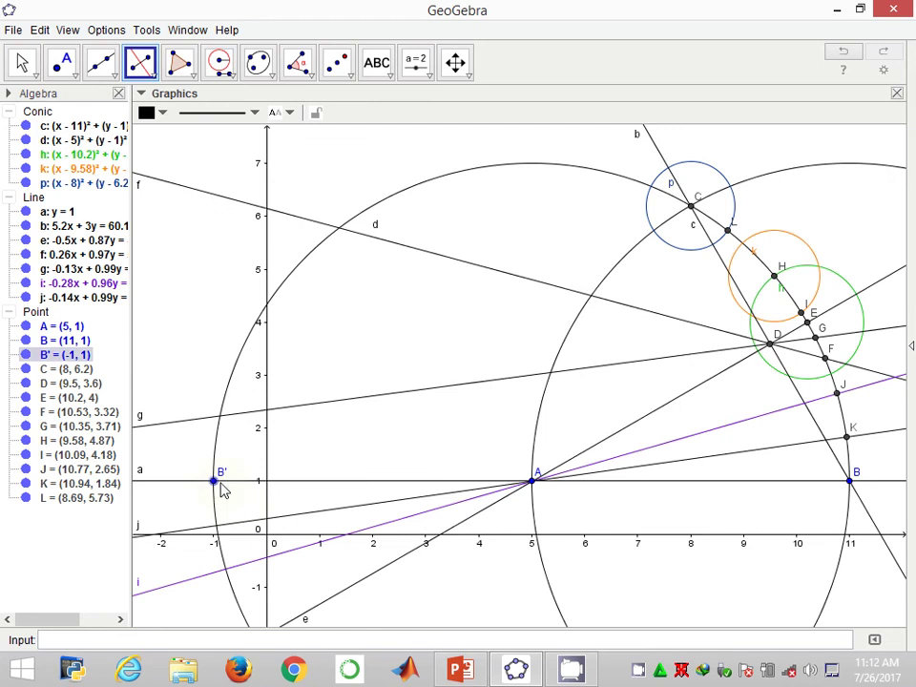
{"action": "left_click", "coordinate": [851, 480]}
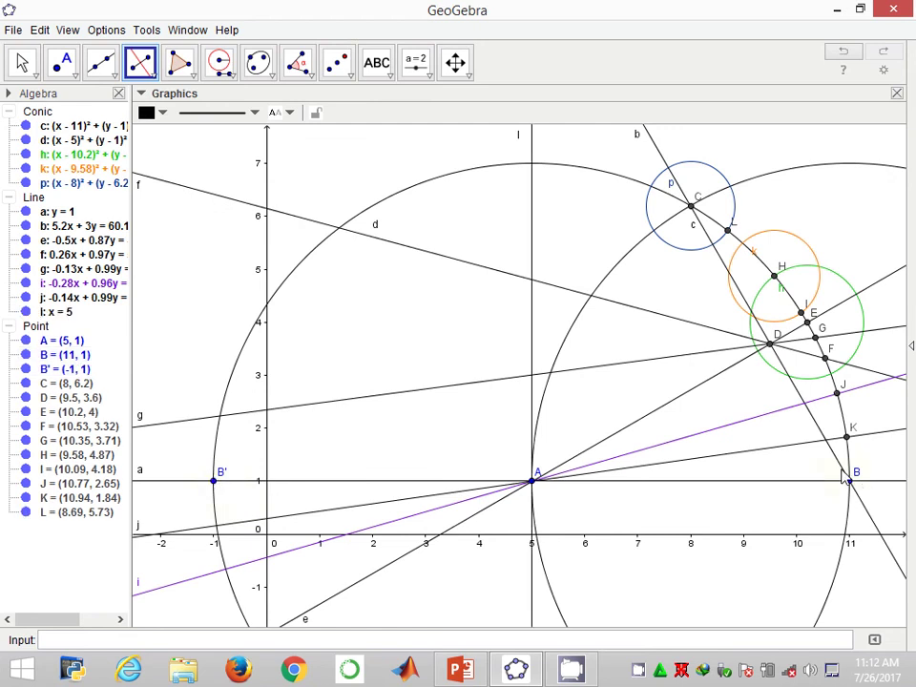
{"action": "left_click", "coordinate": [156, 76]}
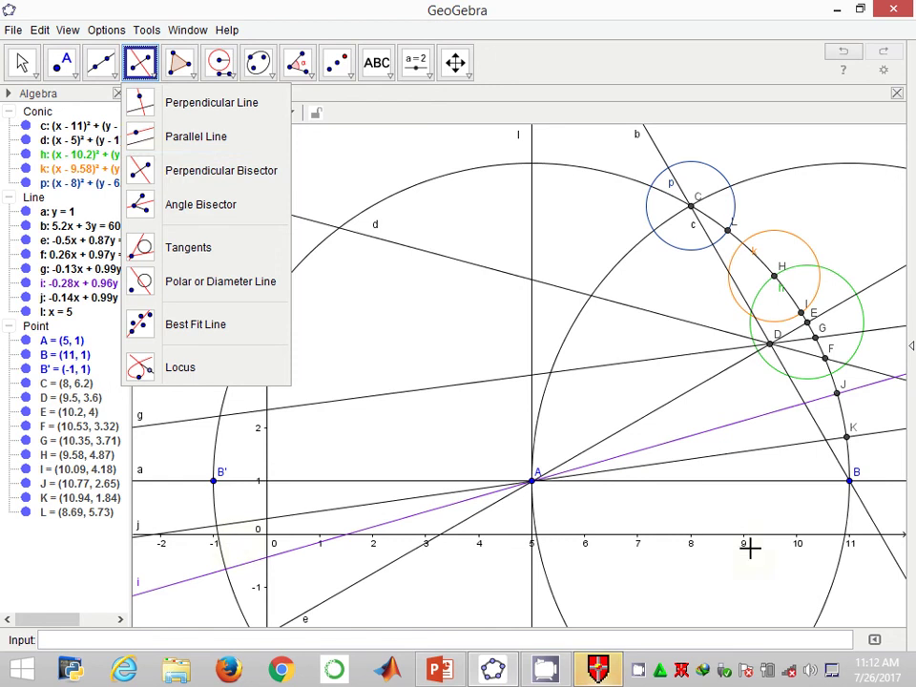
{"action": "left_click", "coordinate": [532, 325]}
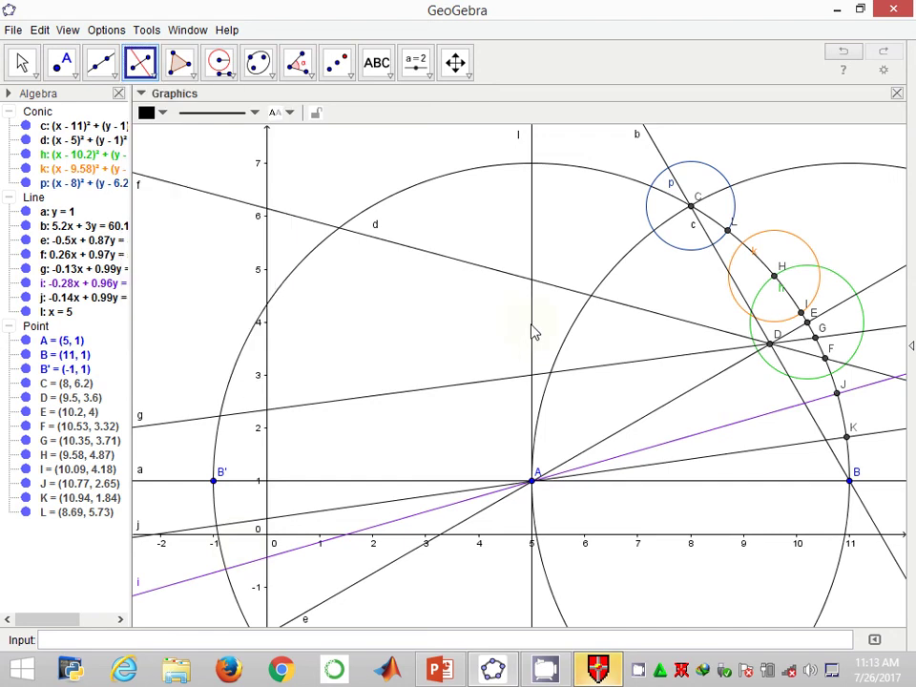
- Colour line l dark red (#990033)
{"action": "right_click", "coordinate": [531, 325]}
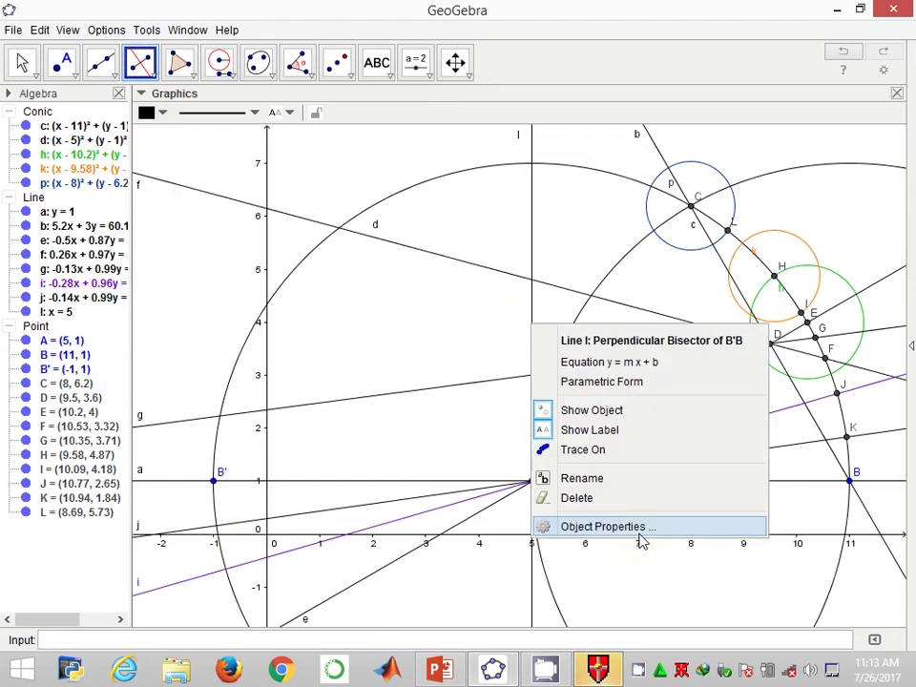
{"action": "left_click", "coordinate": [639, 526]}
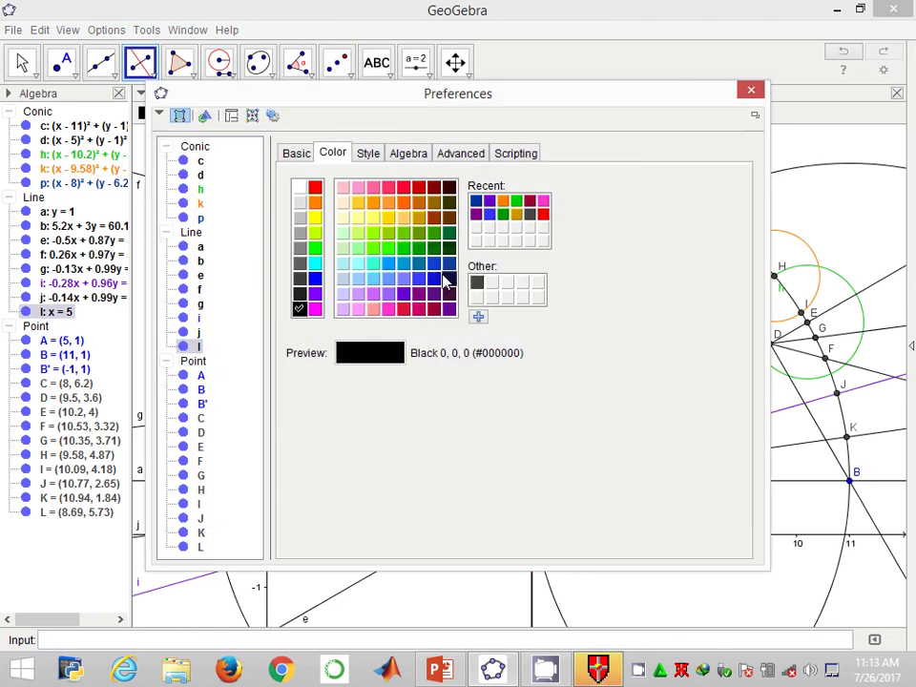
{"action": "left_click", "coordinate": [433, 308]}
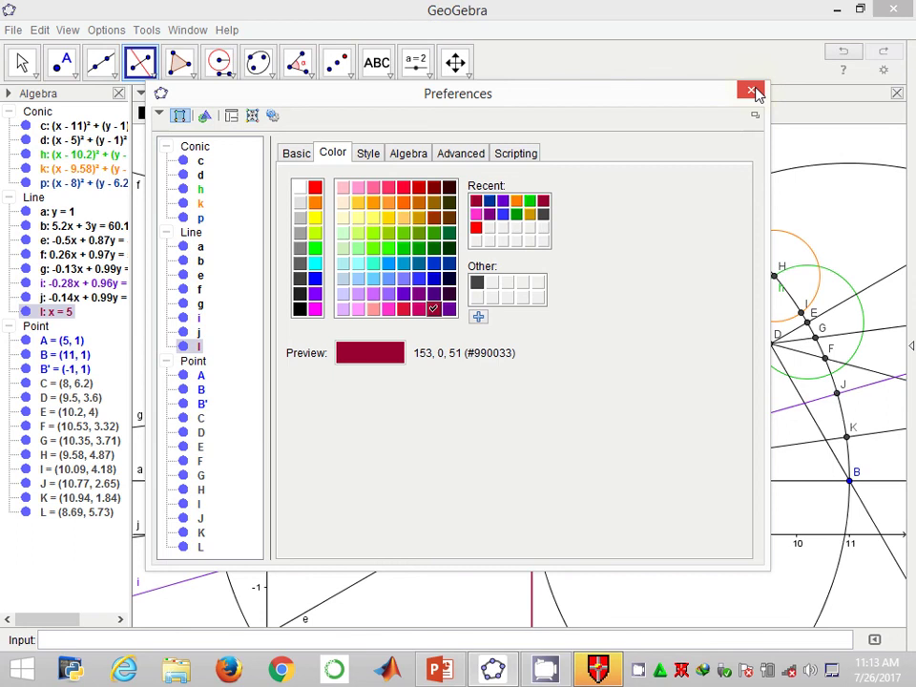
{"action": "left_click", "coordinate": [751, 88]}
{"action": "left_click", "coordinate": [63, 63]}
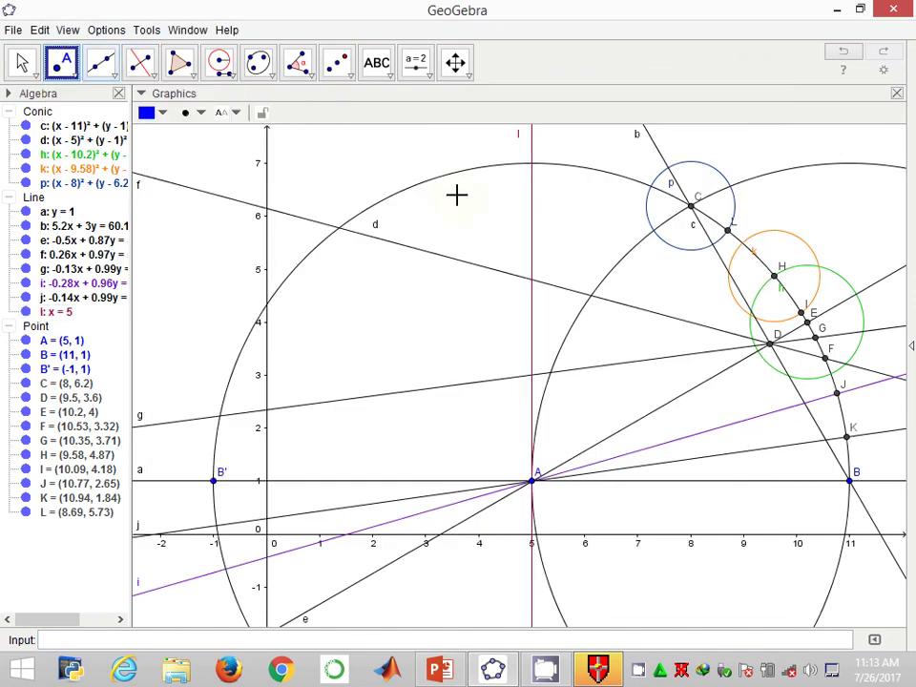
- Mark point M (5, 7) where circle d meets line l and draw circle q around M with radius LI
{"action": "left_click", "coordinate": [531, 164]}
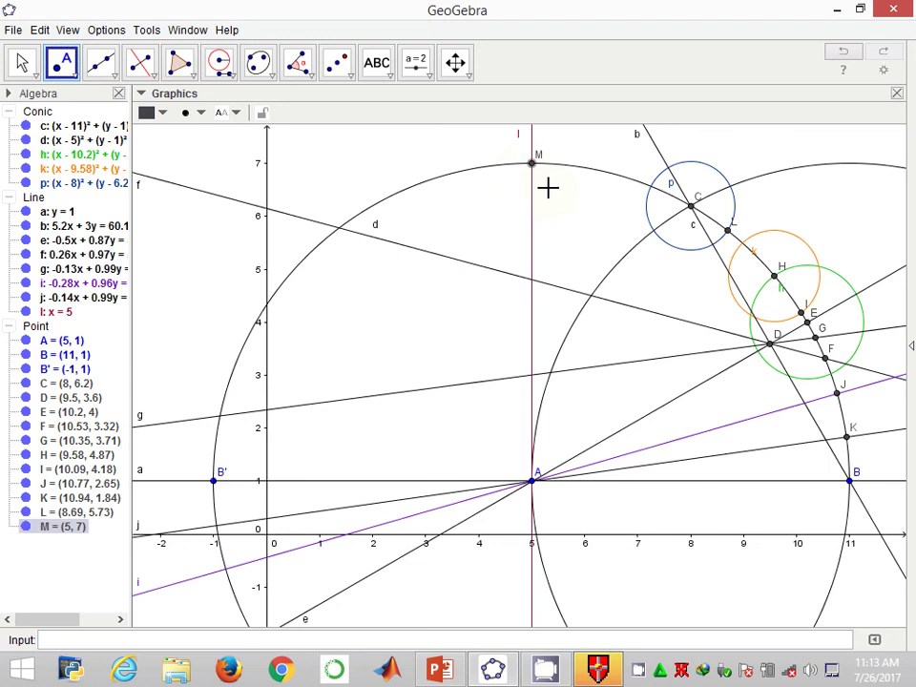
{"action": "left_click", "coordinate": [219, 63]}
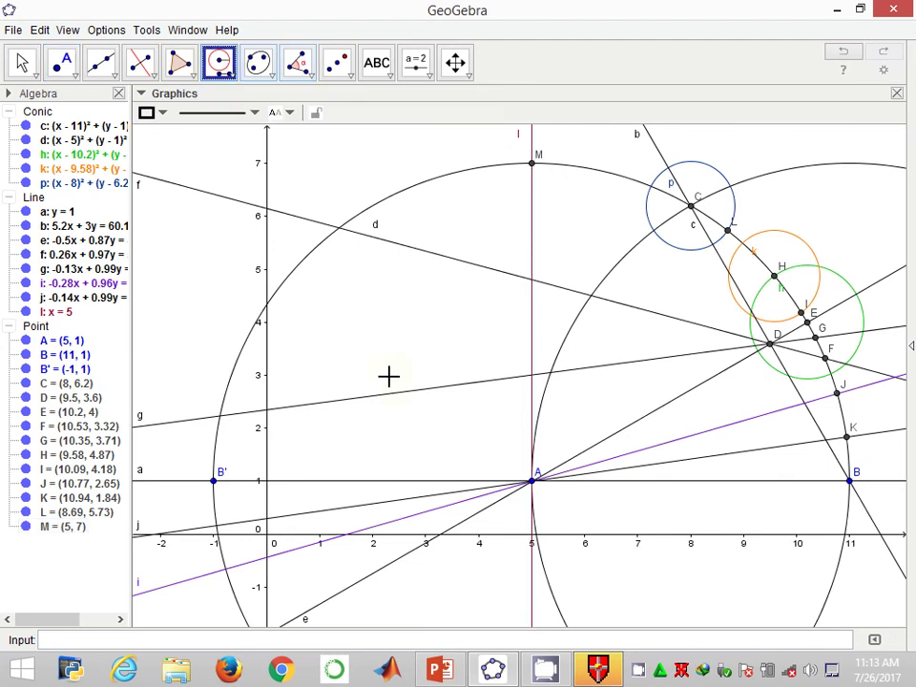
{"action": "left_click", "coordinate": [89, 471]}
{"action": "left_click", "coordinate": [529, 164]}
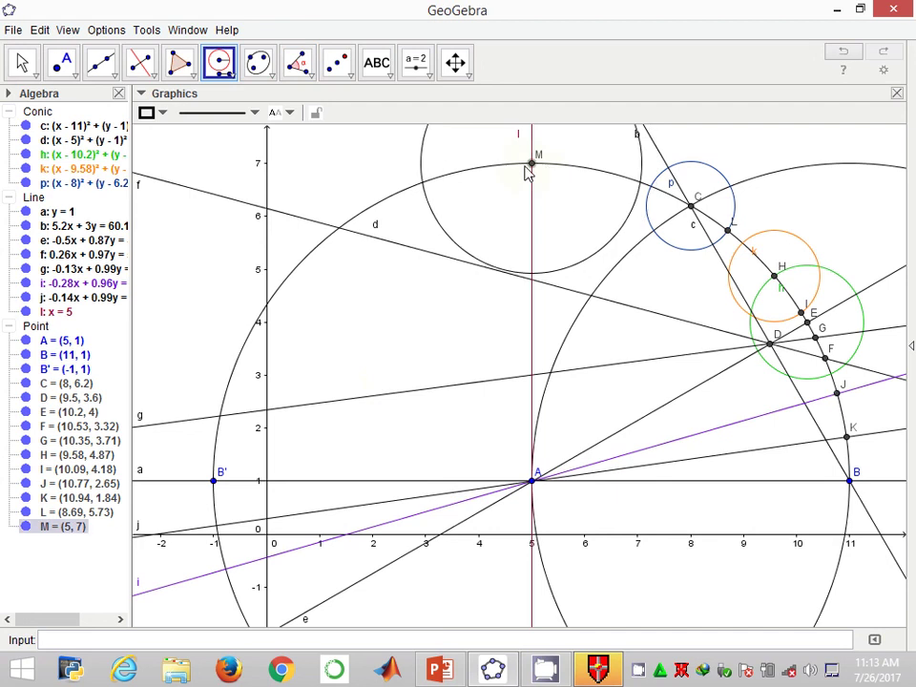
{"action": "left_click", "coordinate": [530, 166]}
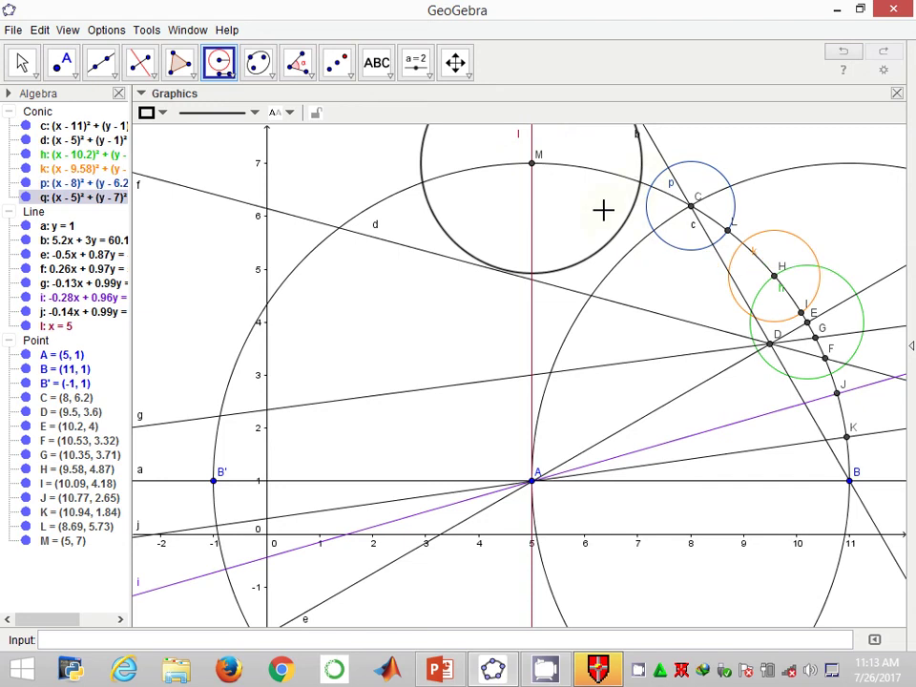
- Colour circle q bright green
{"action": "right_click", "coordinate": [565, 272]}
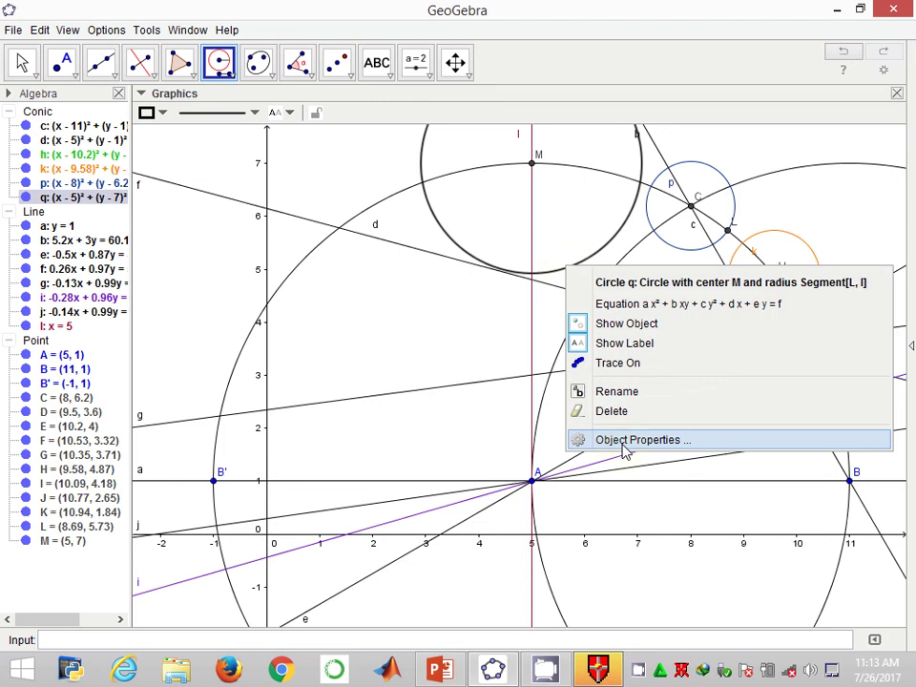
{"action": "left_click", "coordinate": [625, 441]}
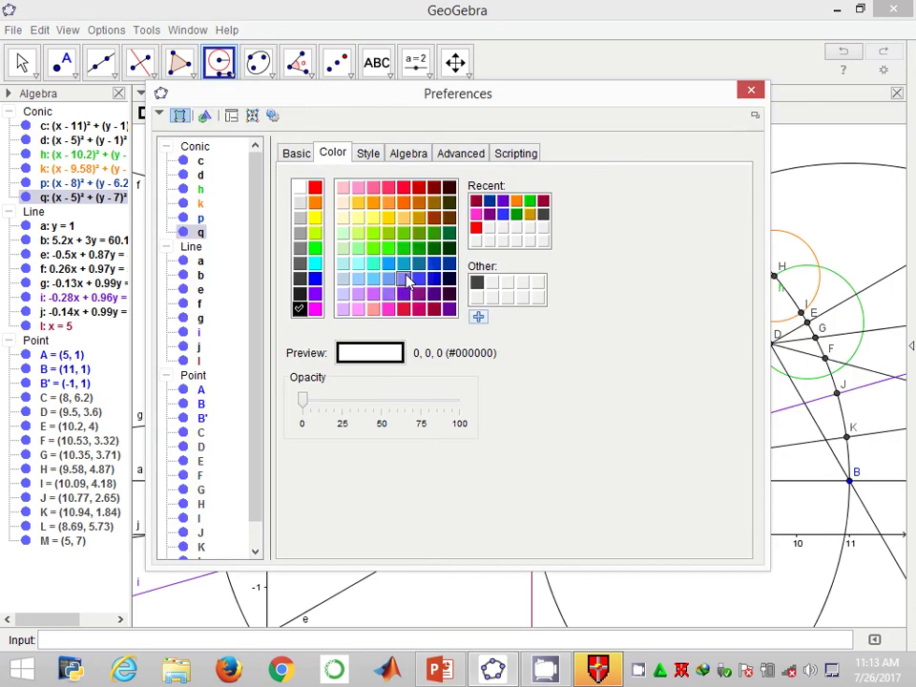
{"action": "left_click", "coordinate": [387, 248]}
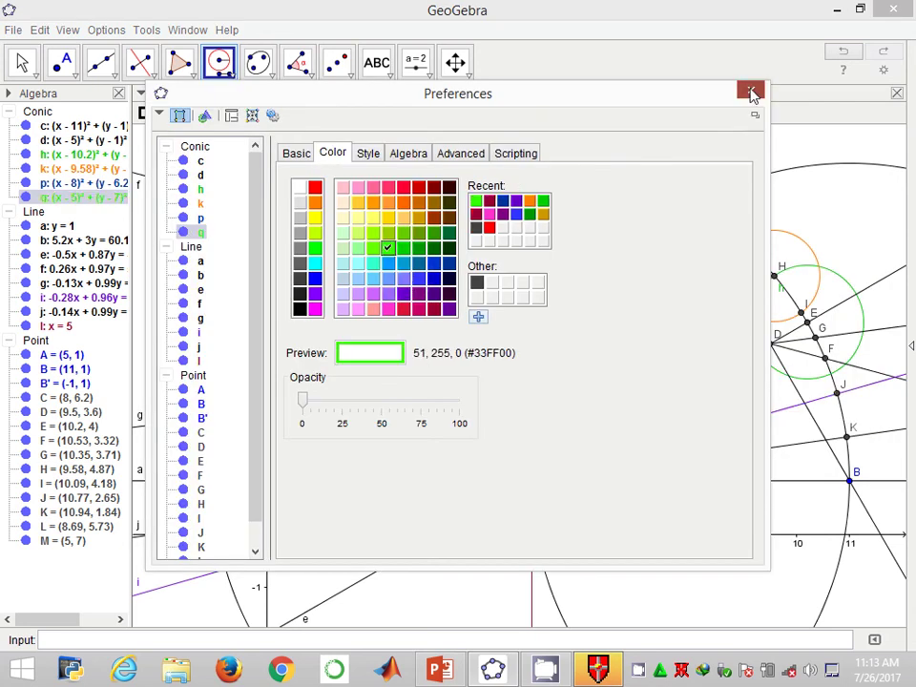
- Mark N (7.05, 6.64) where circles d and q cross, and draw line m through N and A
{"action": "left_click", "coordinate": [65, 63]}
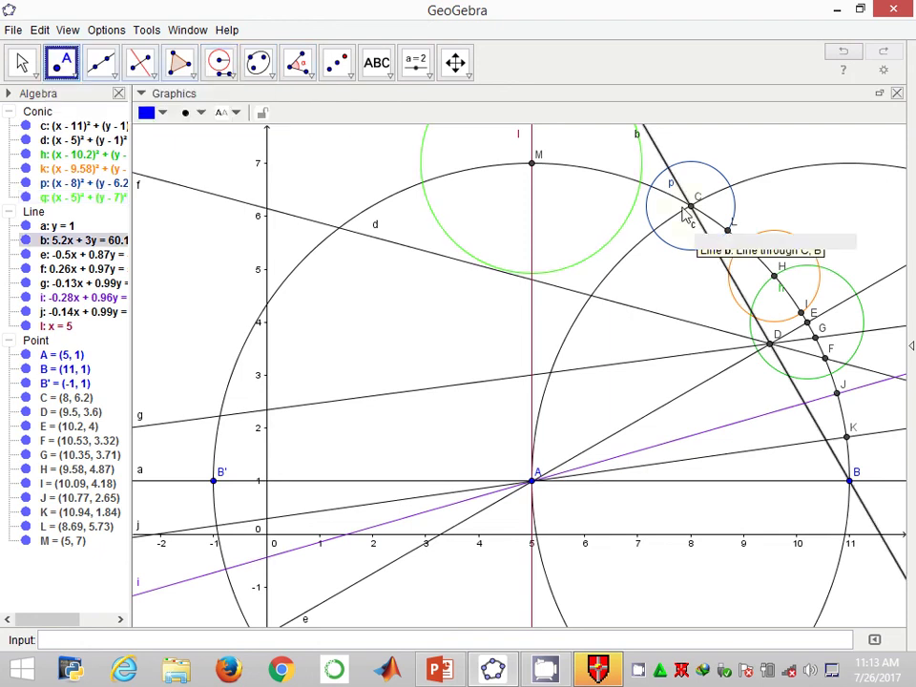
{"action": "left_click", "coordinate": [639, 182]}
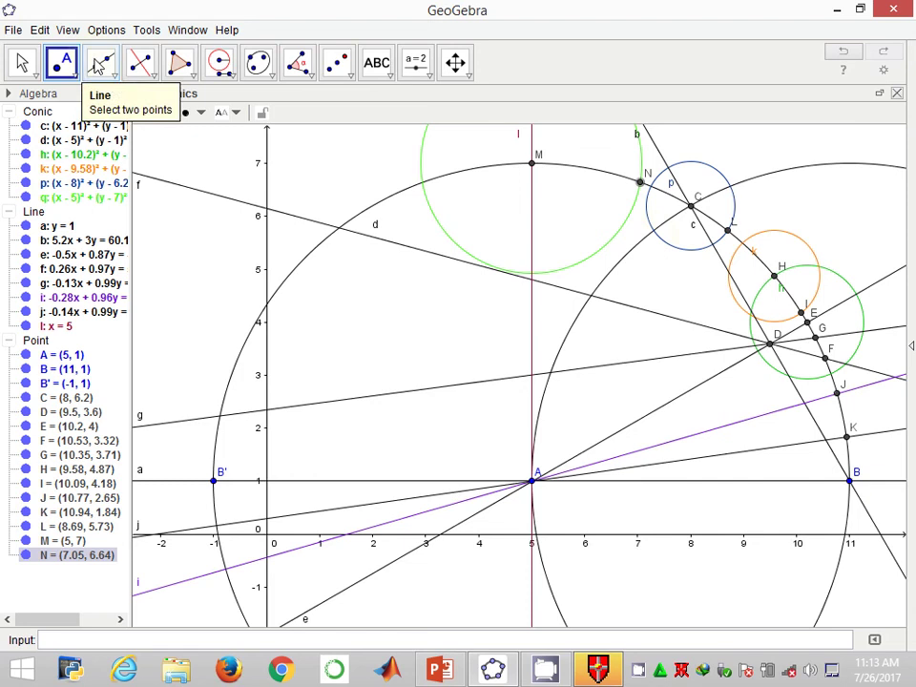
{"action": "left_click", "coordinate": [100, 63]}
{"action": "left_click", "coordinate": [640, 182]}
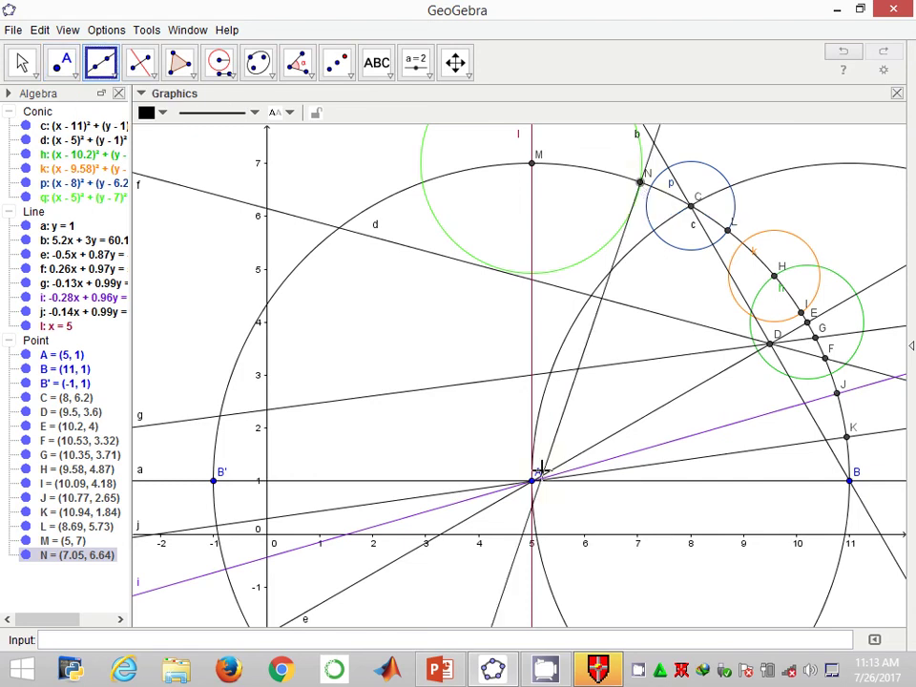
{"action": "left_click", "coordinate": [537, 472]}
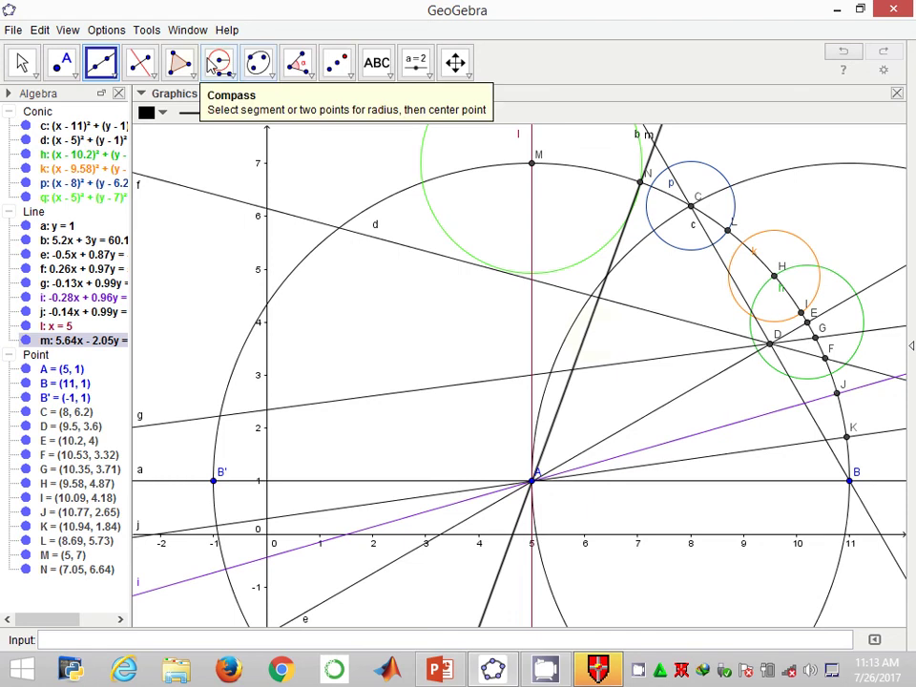
{"action": "left_click", "coordinate": [299, 68]}
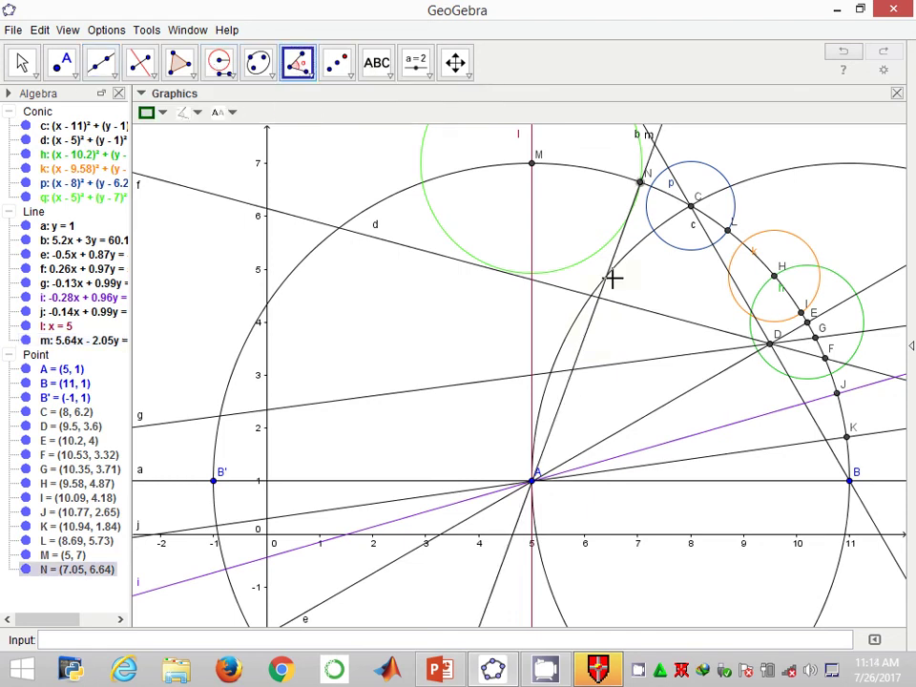
- Measure the 70° angle α at A between AB and line m
{"action": "left_click", "coordinate": [534, 483]}
{"action": "left_click", "coordinate": [850, 483]}
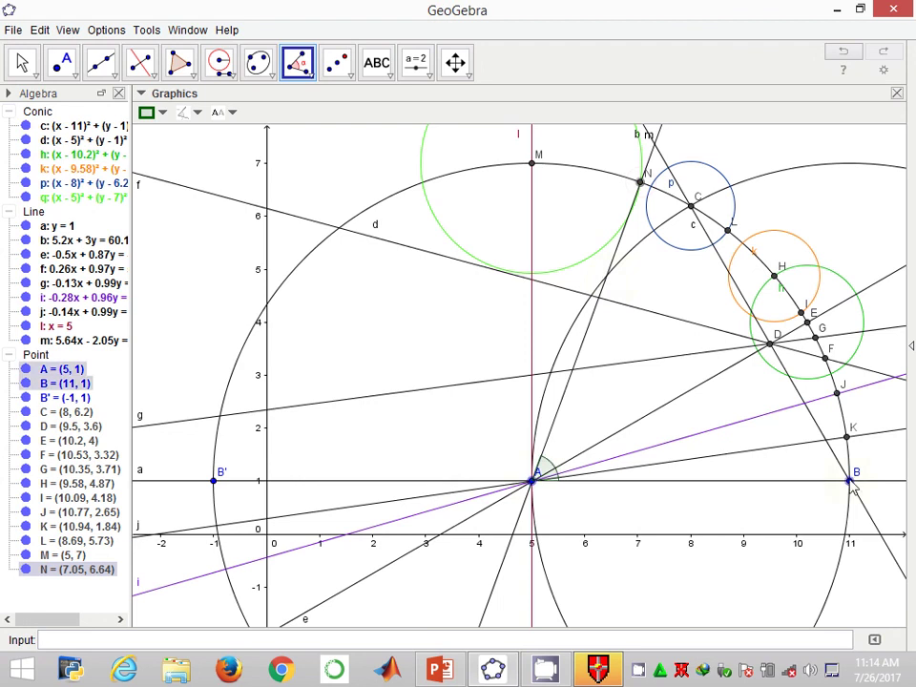
{"action": "left_click", "coordinate": [850, 482]}
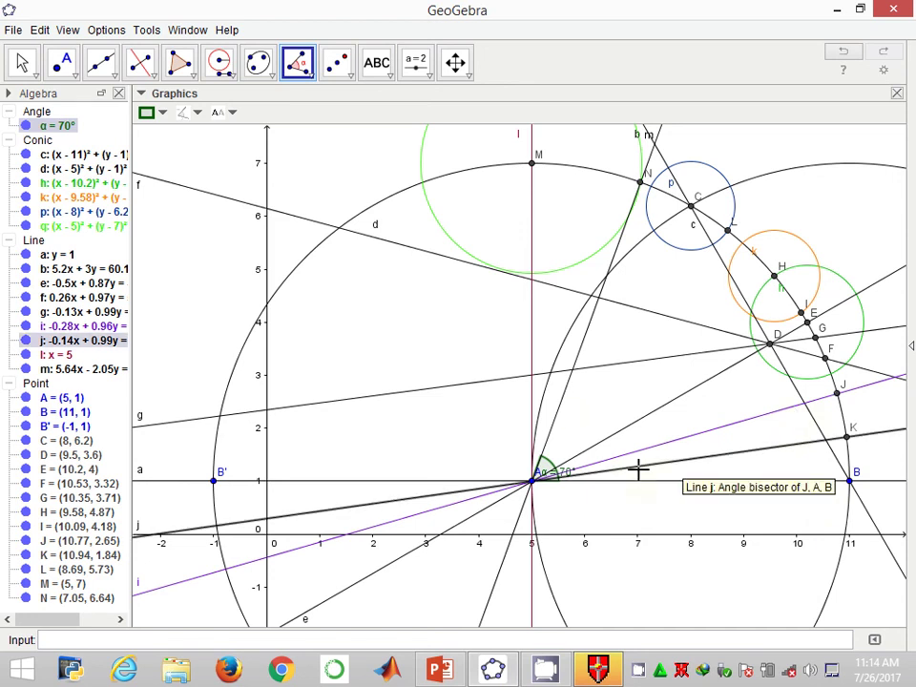
- Measure the 110° supplementary angle β from N through A toward B'
{"action": "left_click", "coordinate": [639, 181]}
{"action": "left_click", "coordinate": [531, 482]}
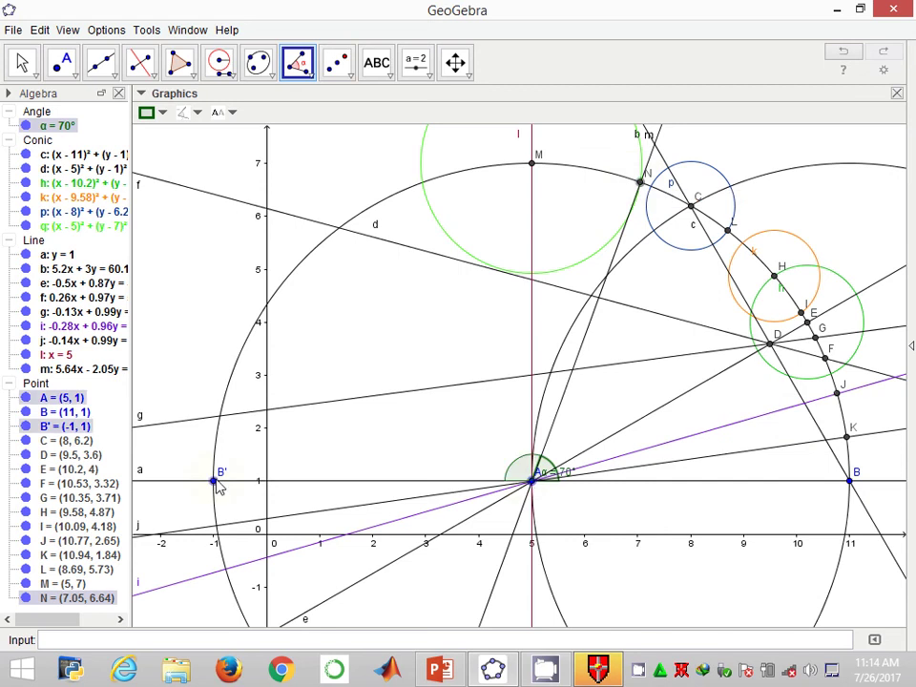
{"action": "left_click", "coordinate": [214, 481]}
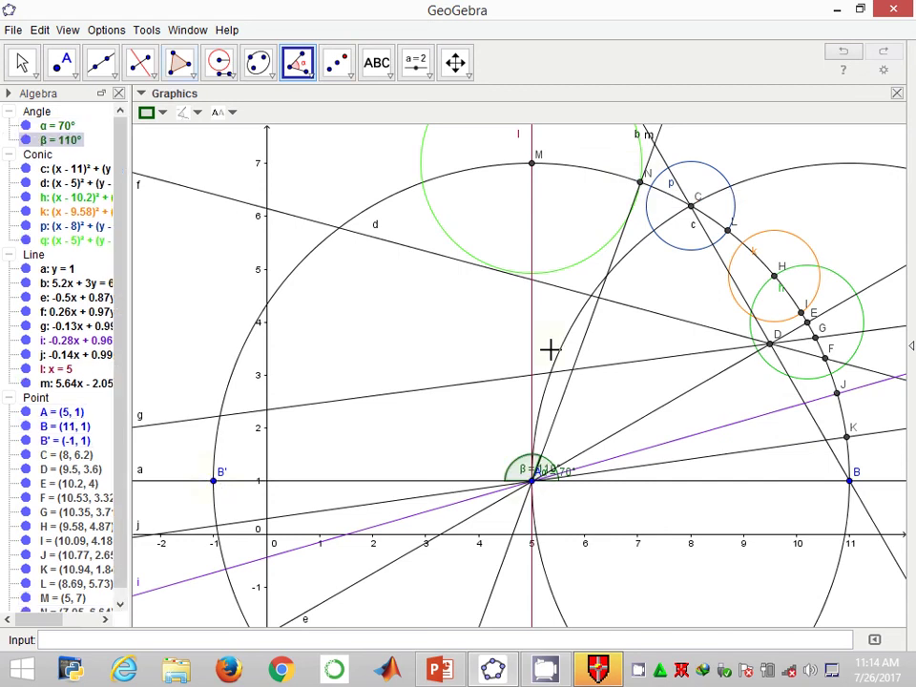
{"action": "left_click", "coordinate": [107, 32]}
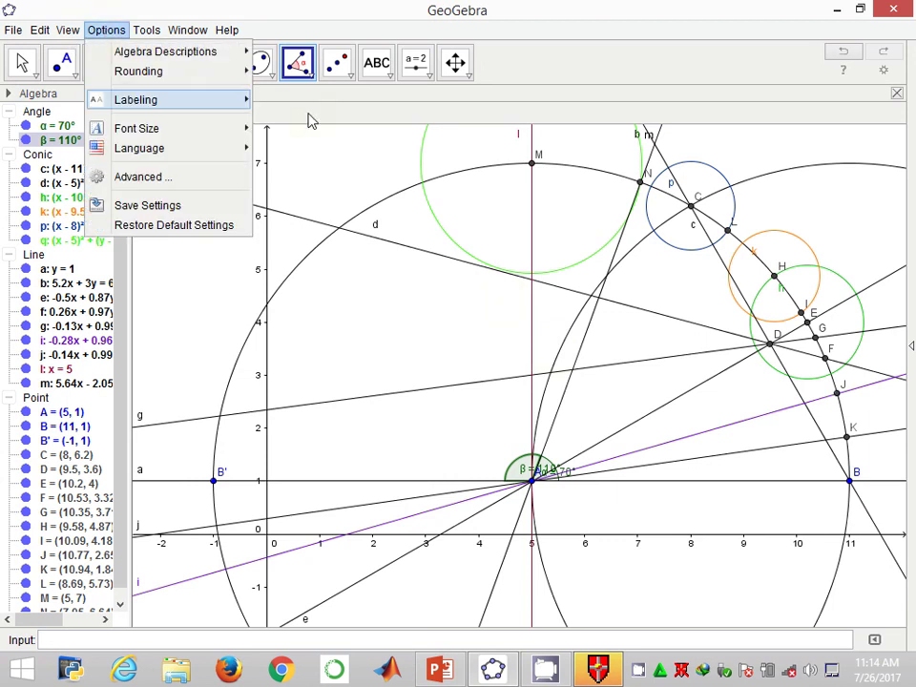
{"action": "mouse_move", "coordinate": [220, 72]}
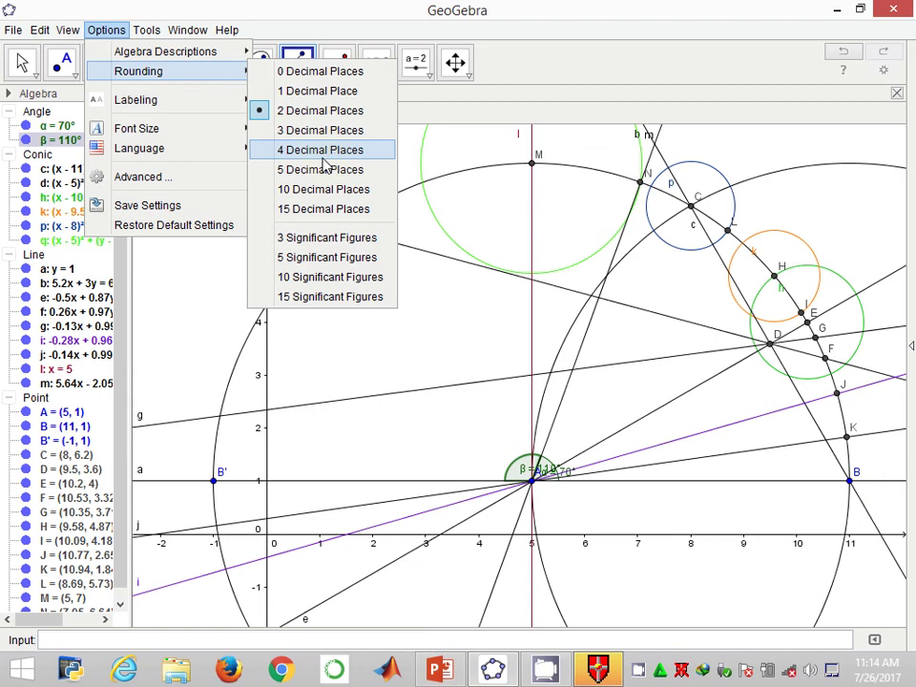
{"action": "left_click", "coordinate": [322, 150]}
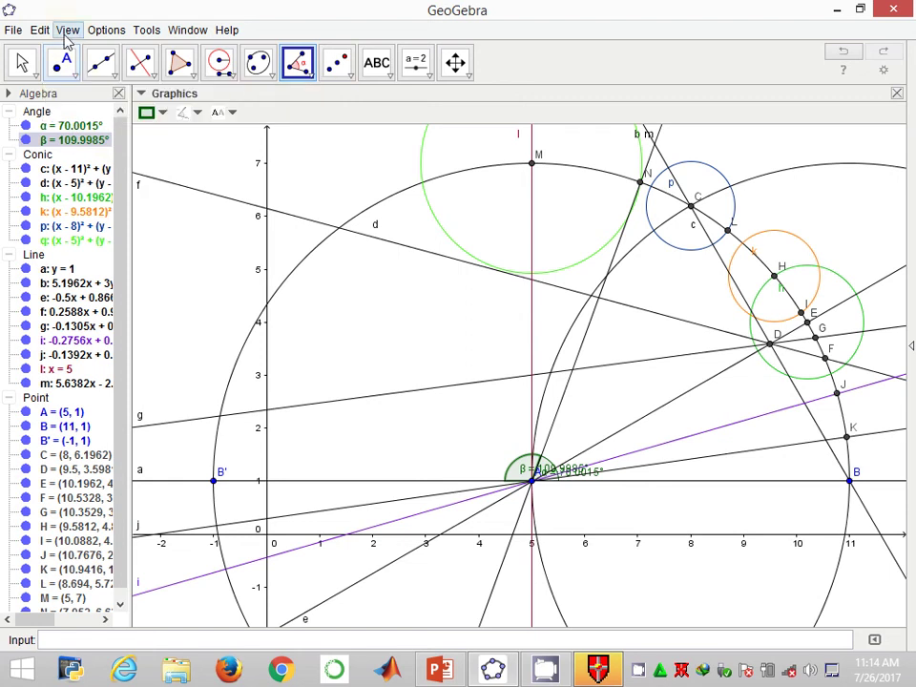
{"action": "left_click", "coordinate": [106, 31]}
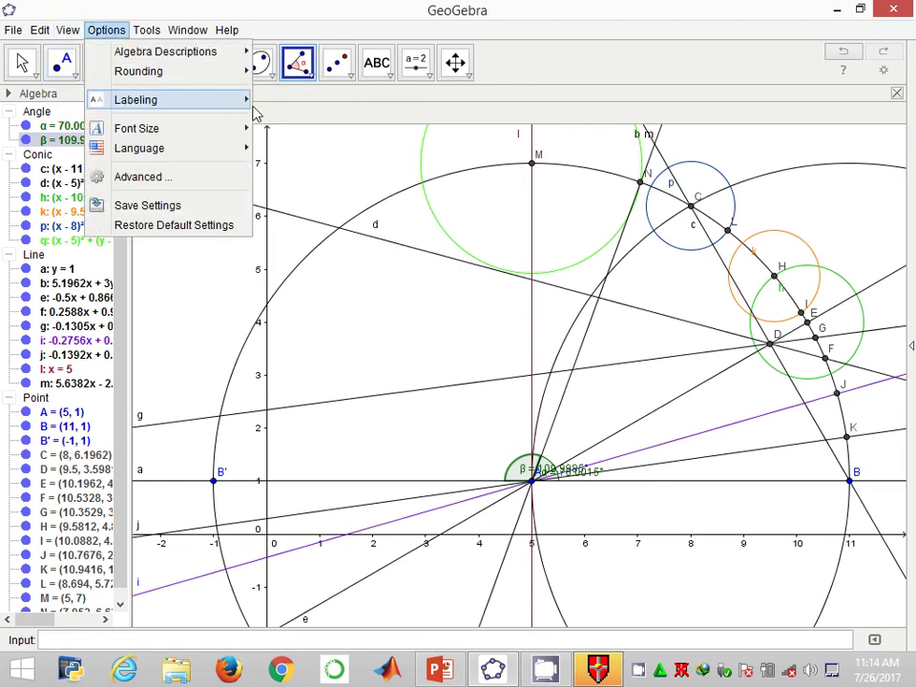
{"action": "mouse_move", "coordinate": [257, 81]}
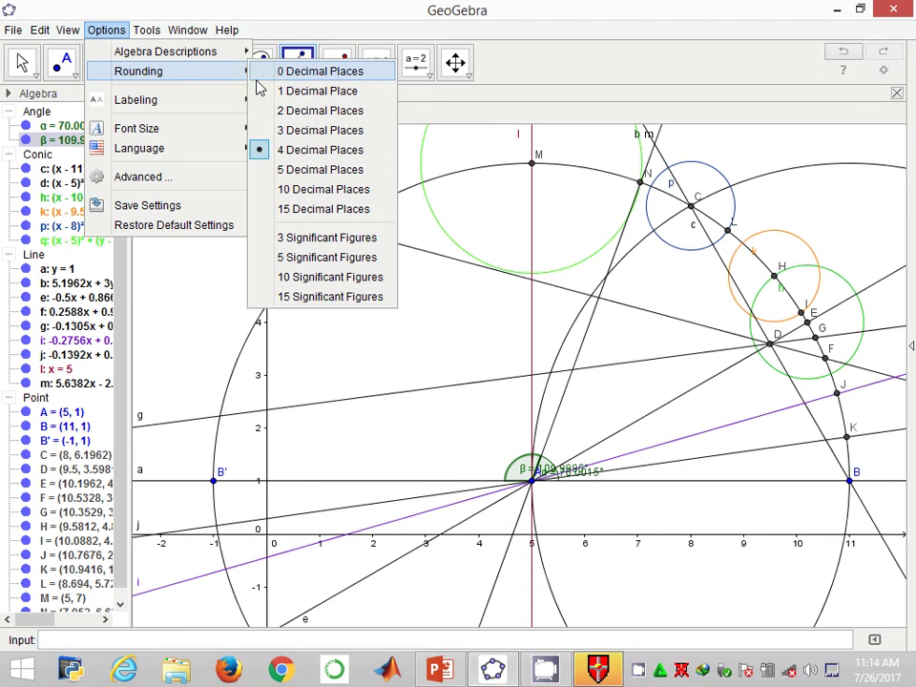
{"action": "left_click", "coordinate": [286, 111]}
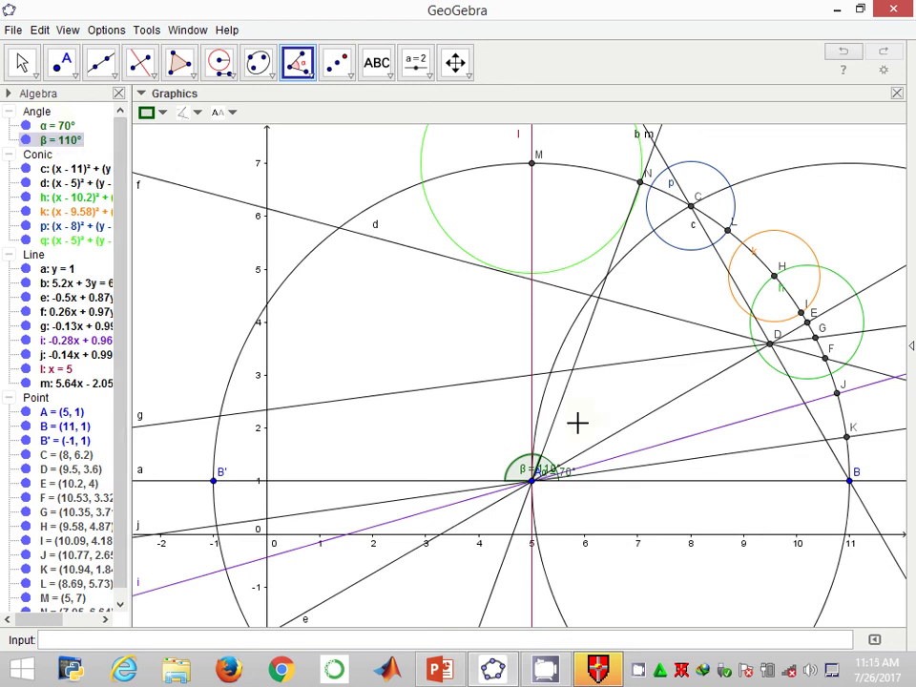
{"action": "left_click", "coordinate": [536, 483]}
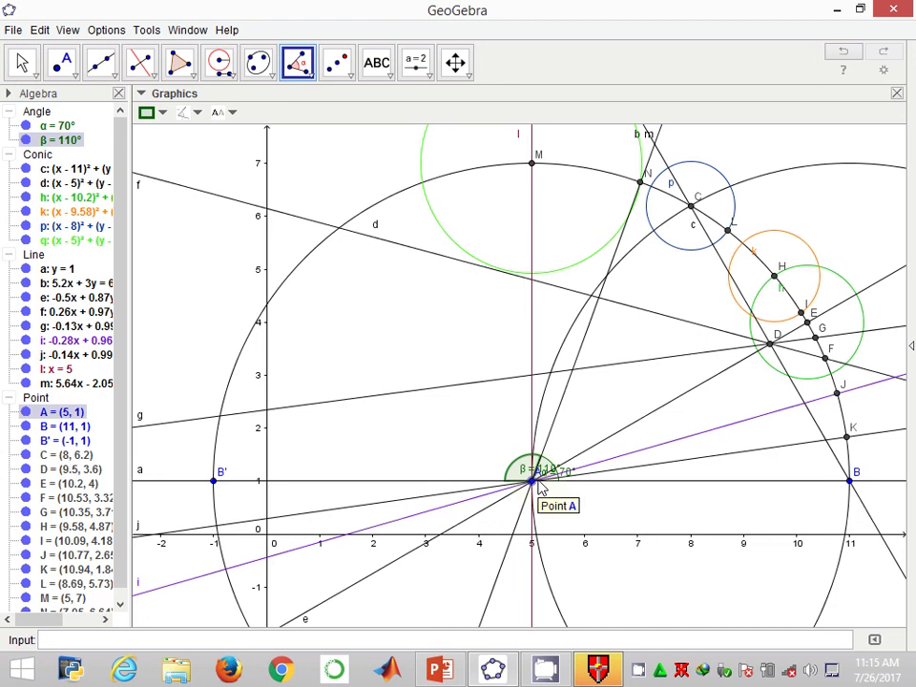